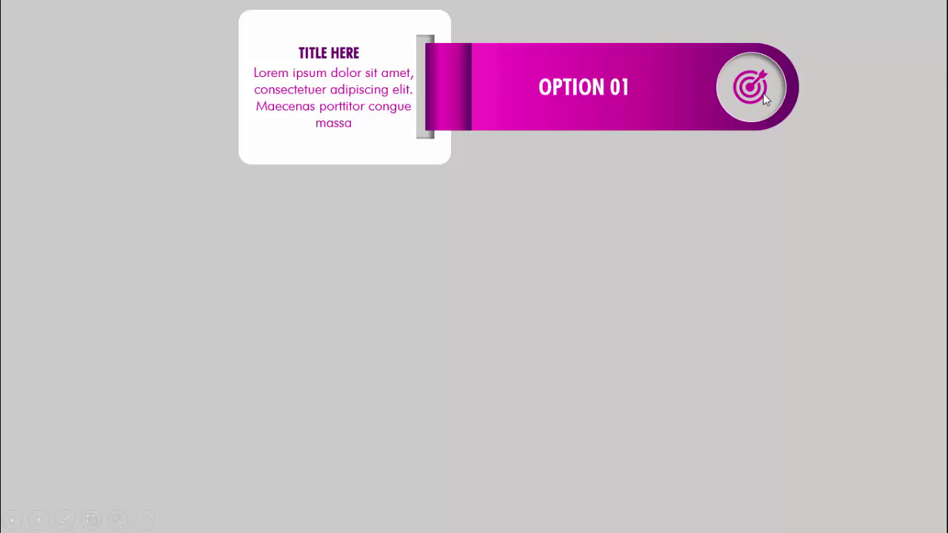
# Advance the slide show to reveal the OPTION 02 and OPTION 03 banner animations.
pyautogui.click(849, 214)
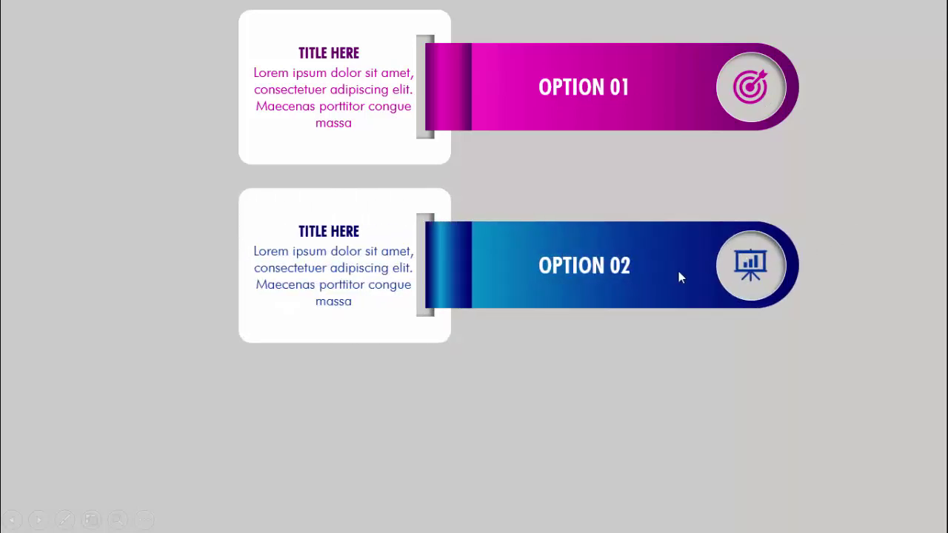
pyautogui.click(849, 282)
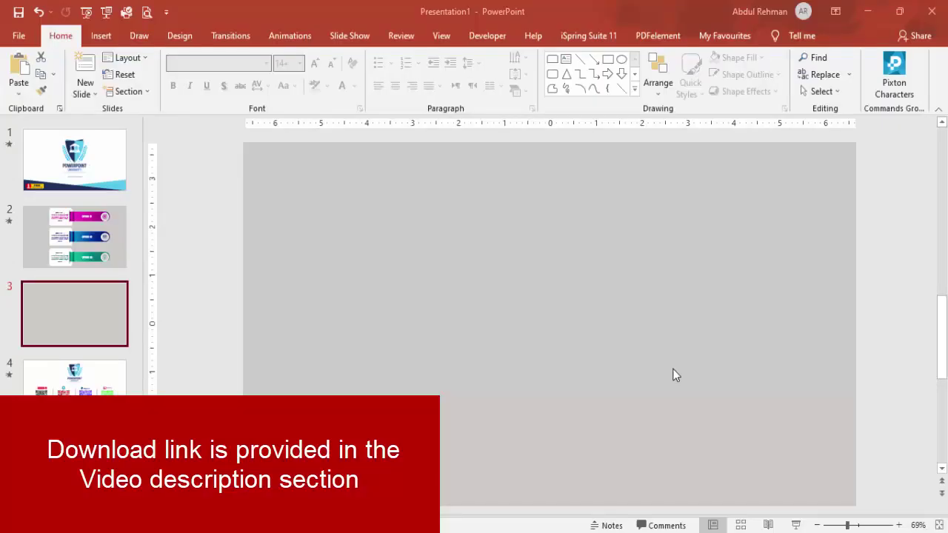
# Draw a rounded rectangle top-left with no outline, reduced corner rounding and white fill.
pyautogui.click(101, 35)
pyautogui.click(223, 94)
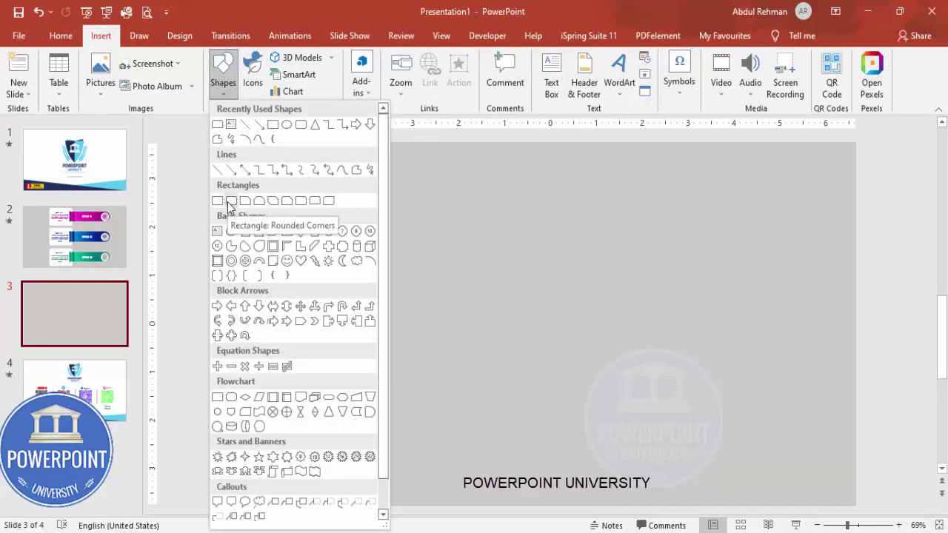
pyautogui.click(230, 201)
pyautogui.moveTo(364, 167); pyautogui.dragTo(505, 276)
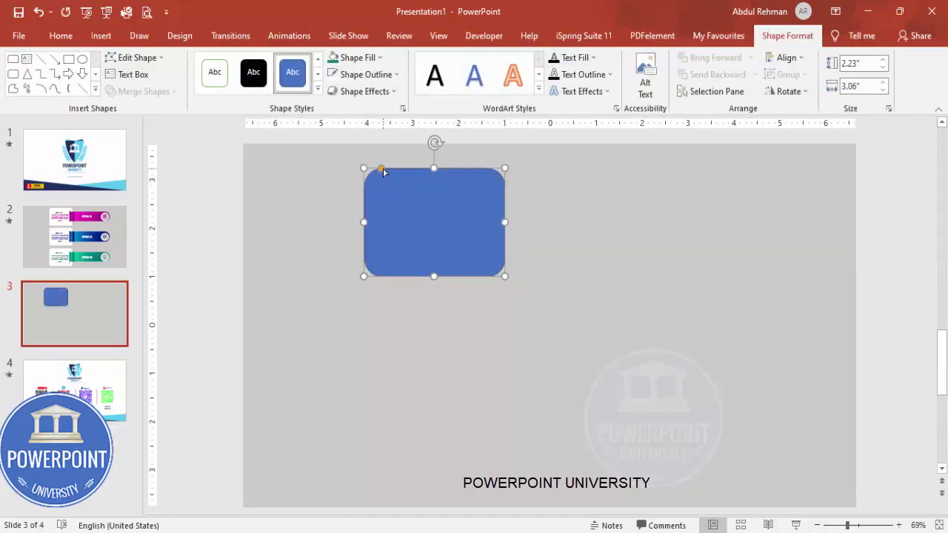
pyautogui.click(363, 74)
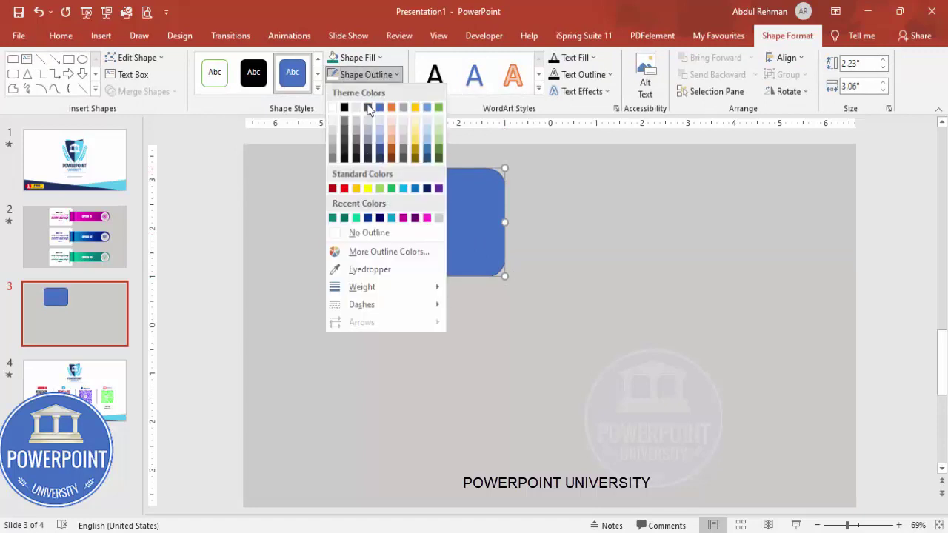
pyautogui.click(375, 237)
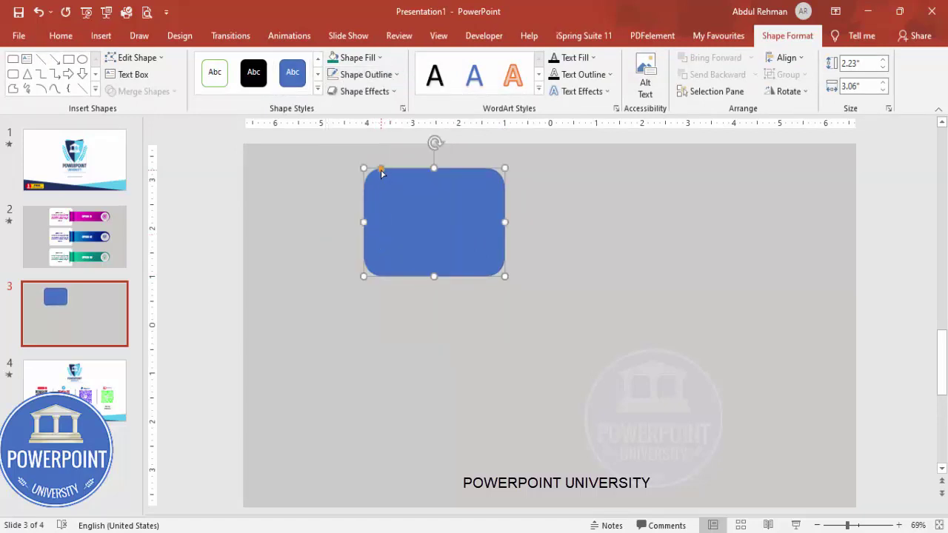
pyautogui.moveTo(380, 171); pyautogui.dragTo(364, 169)
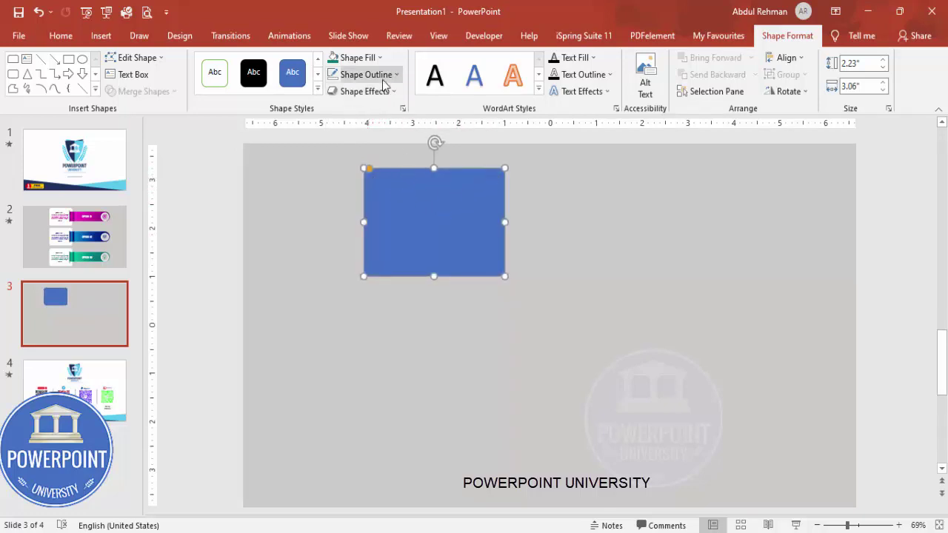
pyautogui.click(354, 58)
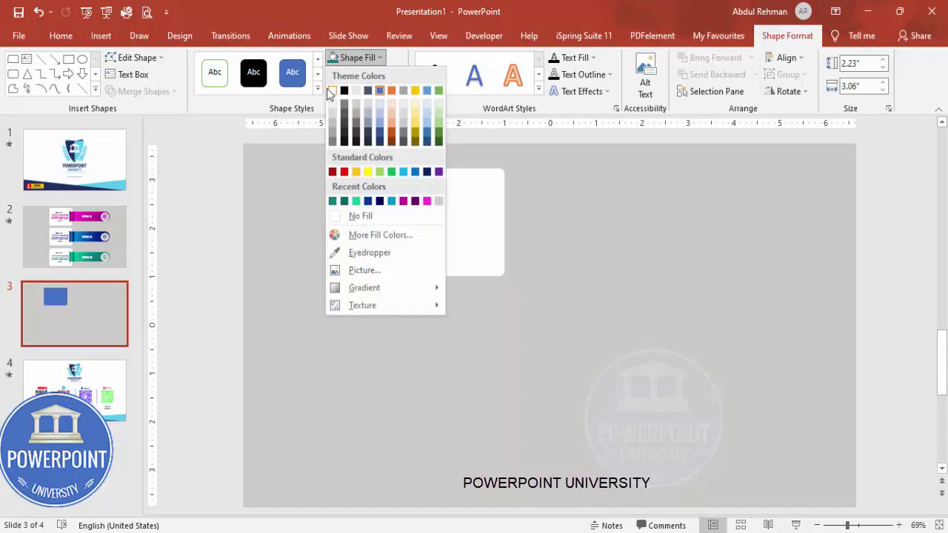
pyautogui.click(332, 90)
pyautogui.moveTo(425, 222)
pyautogui.mouseDown()
pyautogui.moveTo(417, 223)
pyautogui.moveTo(432, 224)
pyautogui.mouseUp()
pyautogui.click(524, 223)
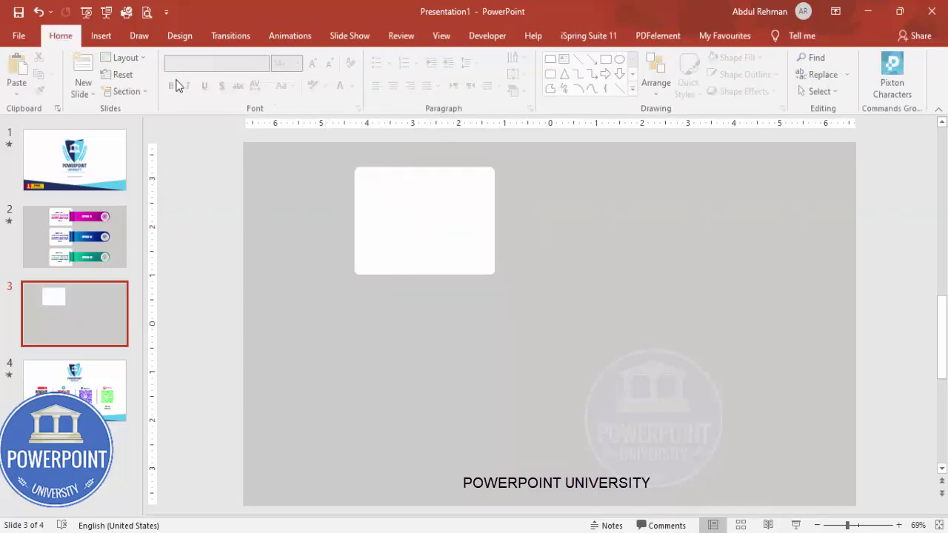
# Draw a thin rectangle at the card's right side with no outline and Light Gray fill.
pyautogui.click(101, 36)
pyautogui.click(222, 74)
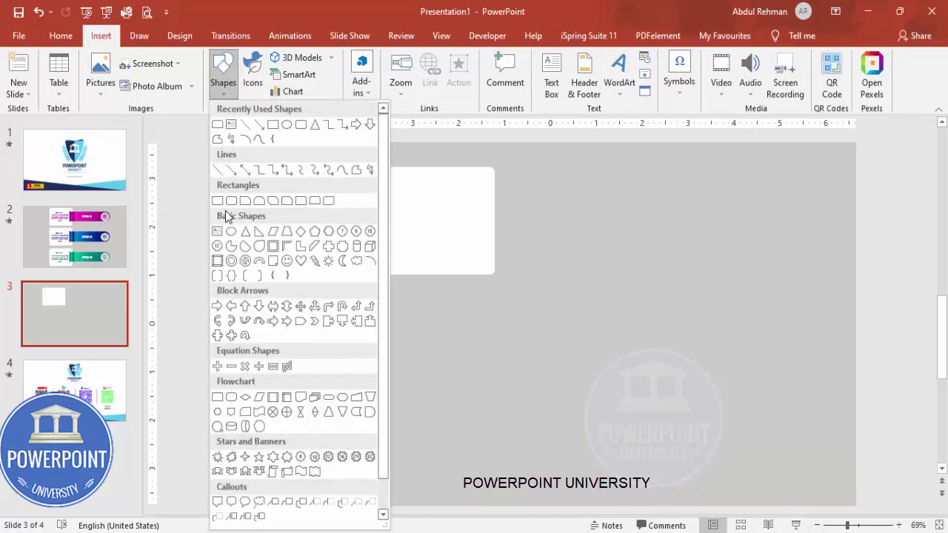
pyautogui.click(217, 200)
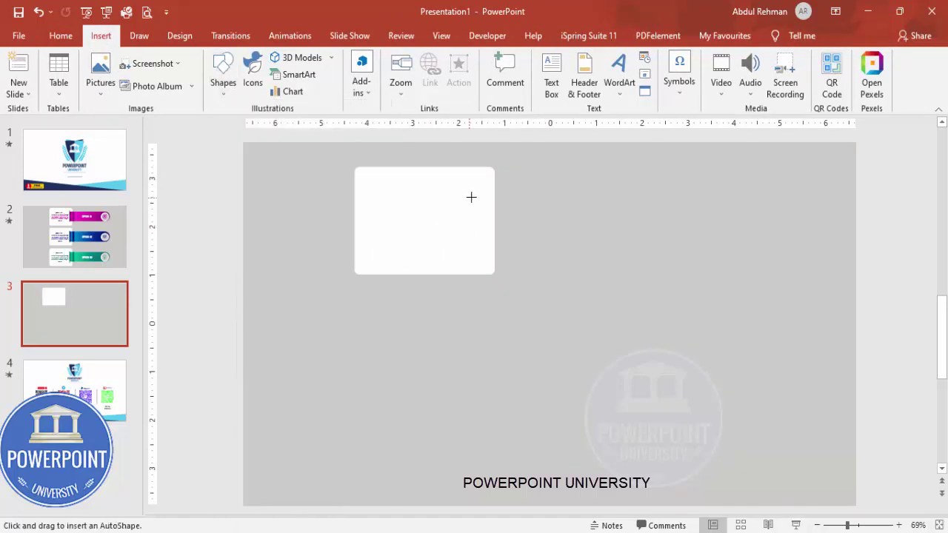
pyautogui.moveTo(474, 189); pyautogui.dragTo(471, 220)
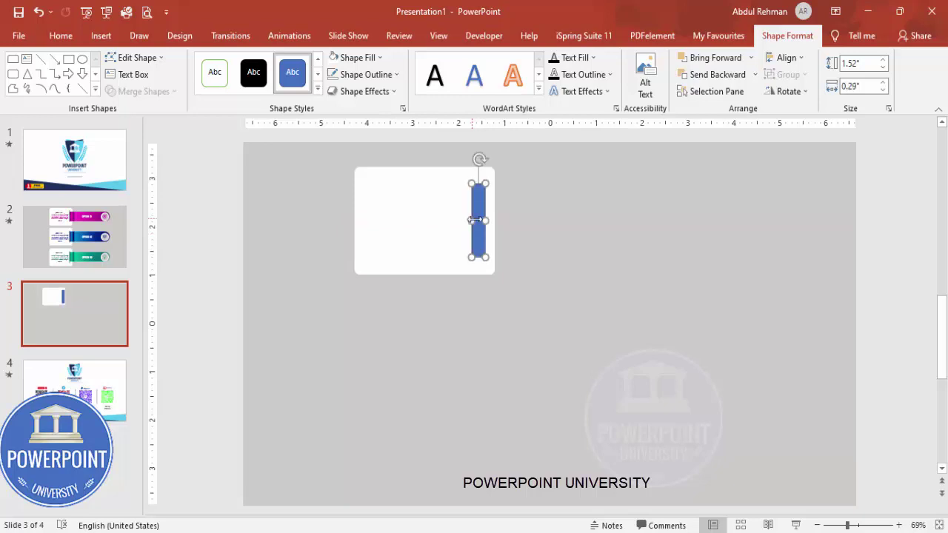
pyautogui.click(380, 76)
pyautogui.click(372, 231)
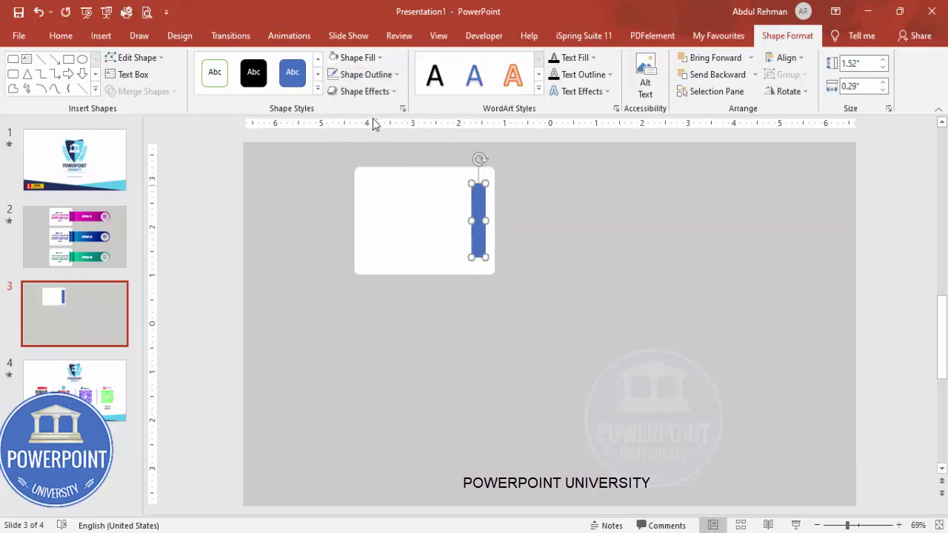
pyautogui.click(358, 58)
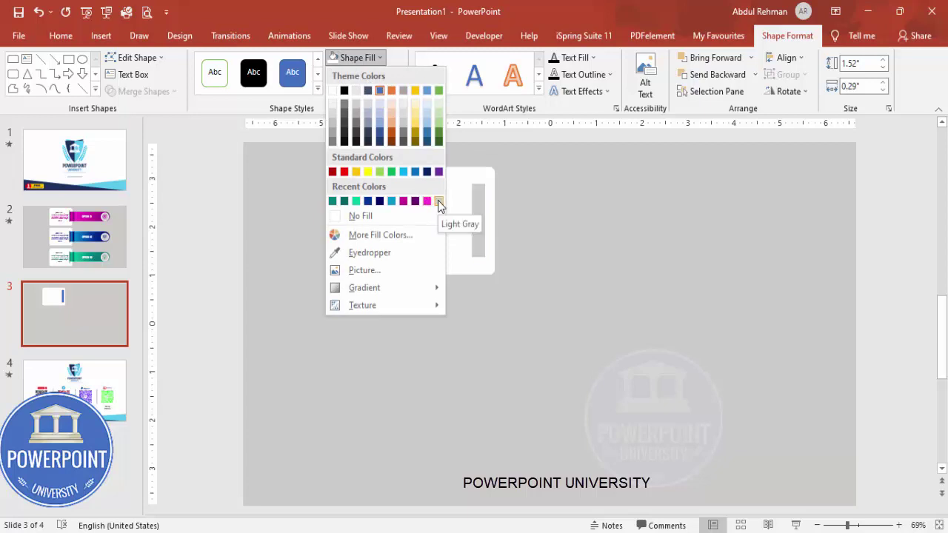
pyautogui.click(439, 202)
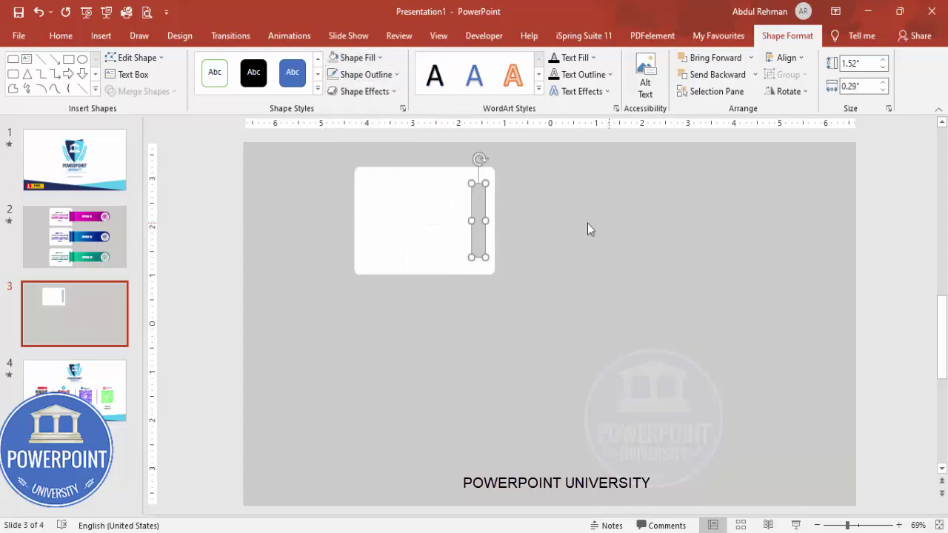
# Give the grey bar an Inside shadow preset through Format Shape effects.
pyautogui.rightClick(475, 200)
pyautogui.click(832, 306)
pyautogui.click(799, 185)
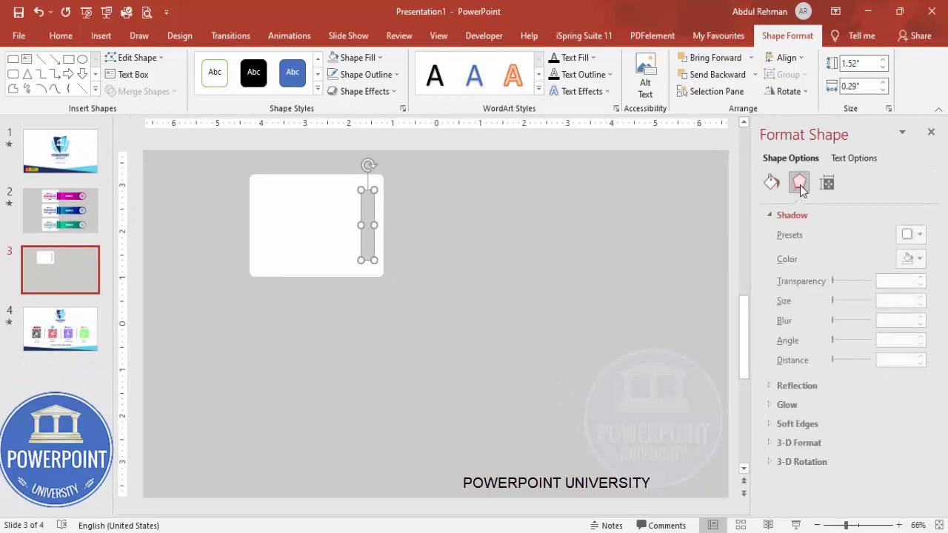
pyautogui.click(917, 236)
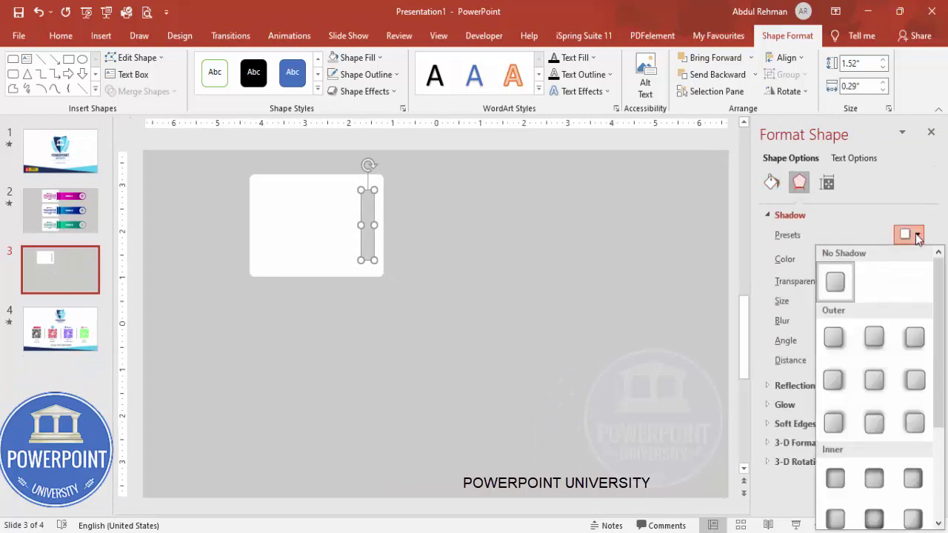
pyautogui.click(913, 521)
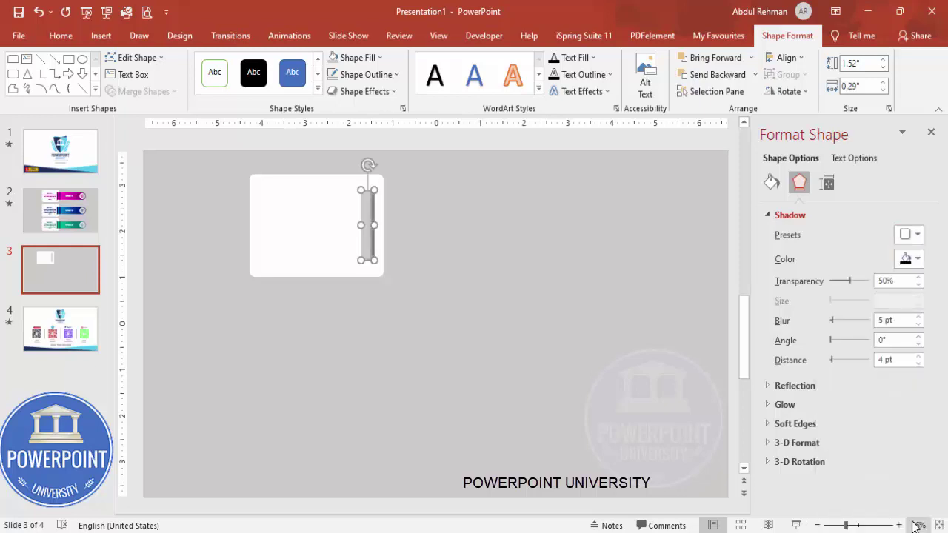
pyautogui.click(427, 294)
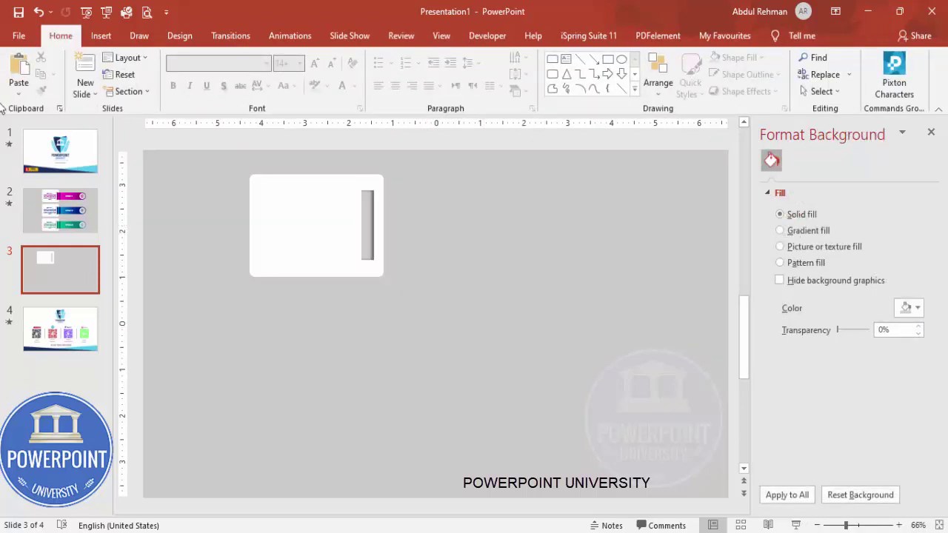
# Draw a top-corners-rounded rectangle, rotate it 90° and make its right end a semicircle.
pyautogui.click(101, 36)
pyautogui.click(221, 92)
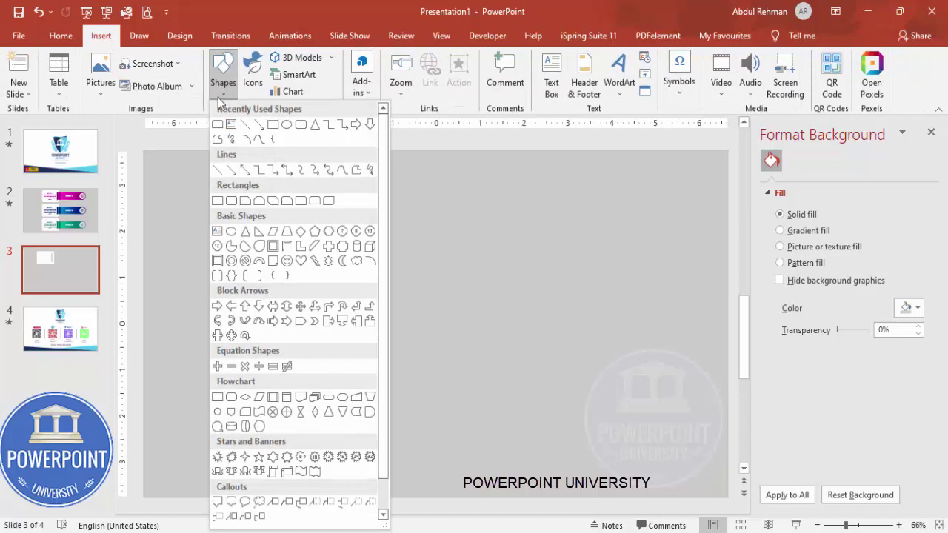
pyautogui.click(316, 206)
pyautogui.moveTo(407, 190); pyautogui.dragTo(472, 409)
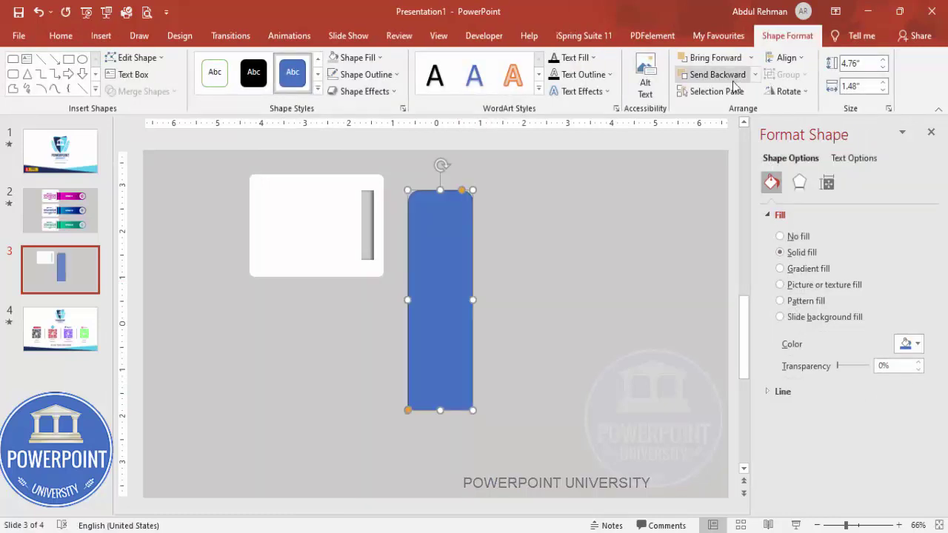
pyautogui.click(790, 91)
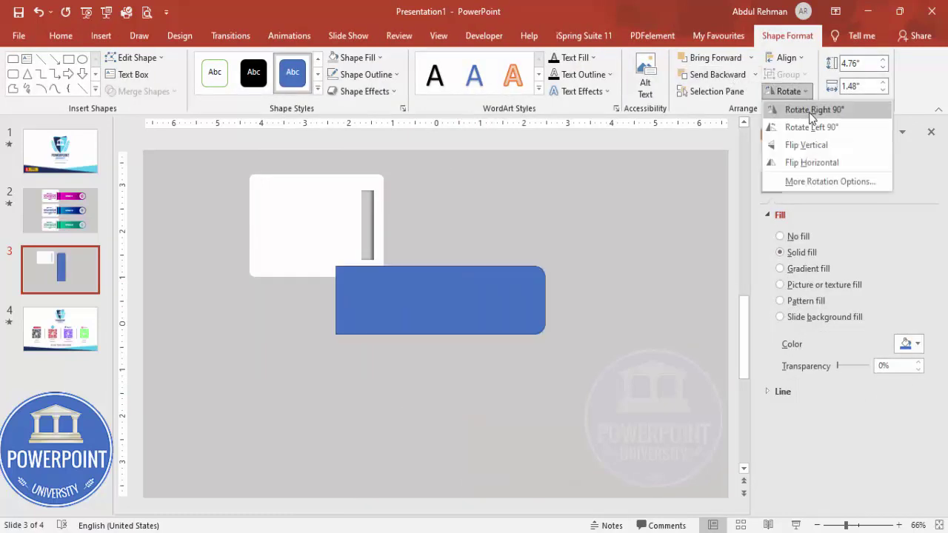
pyautogui.click(812, 111)
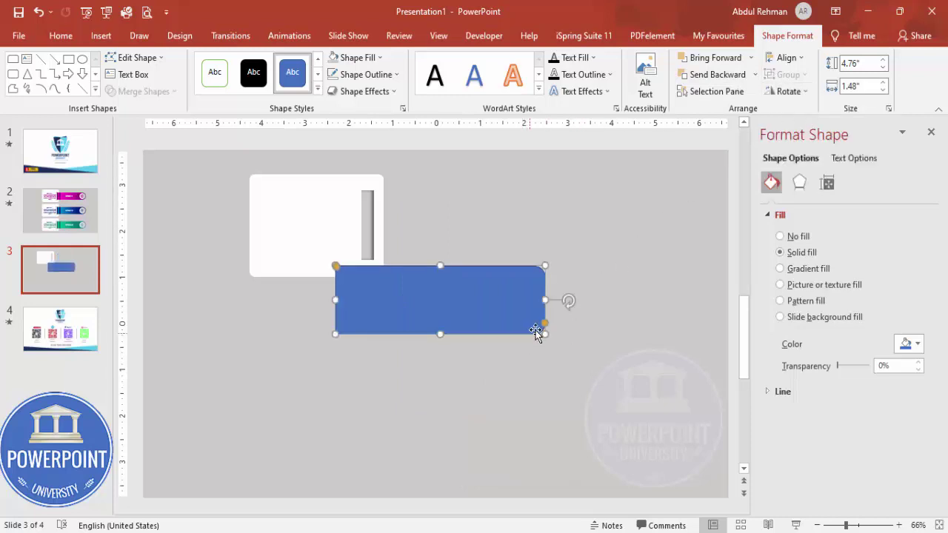
pyautogui.moveTo(546, 326); pyautogui.dragTo(545, 297)
# Butt the blue tab against the grey bar, remove its outline, and resize it to 1.34" tall, aligned.
pyautogui.moveTo(408, 306); pyautogui.dragTo(448, 267)
pyautogui.click(374, 77)
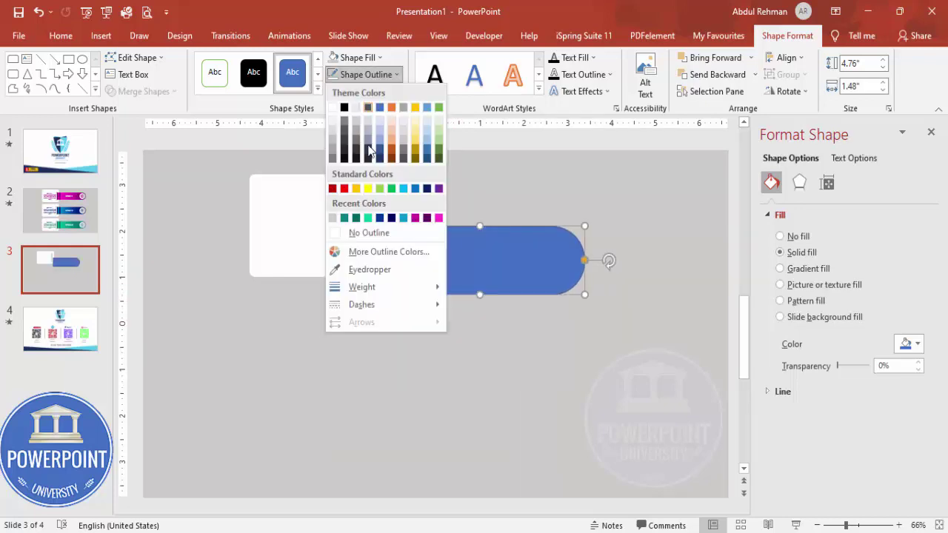
pyautogui.click(352, 232)
pyautogui.moveTo(445, 254); pyautogui.dragTo(453, 220)
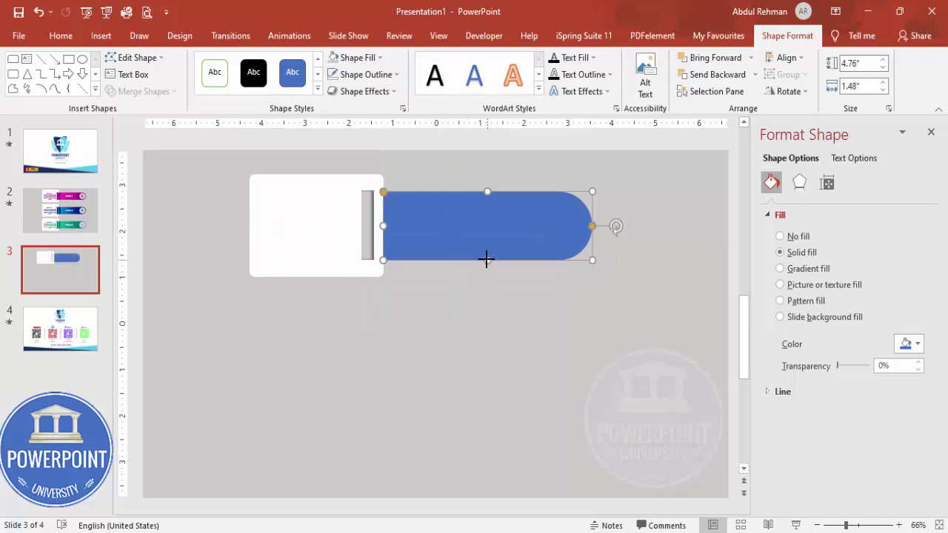
pyautogui.moveTo(484, 260); pyautogui.dragTo(482, 253)
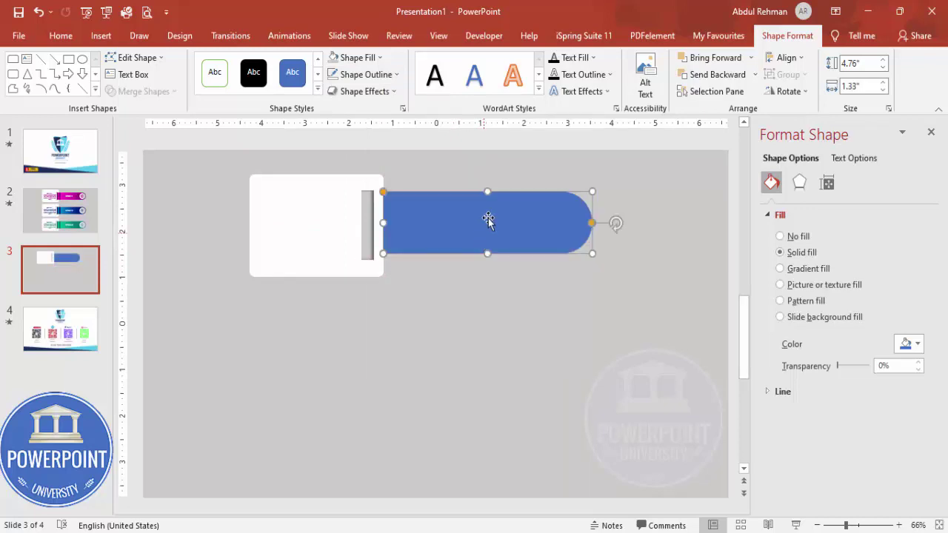
pyautogui.moveTo(593, 253); pyautogui.dragTo(601, 259)
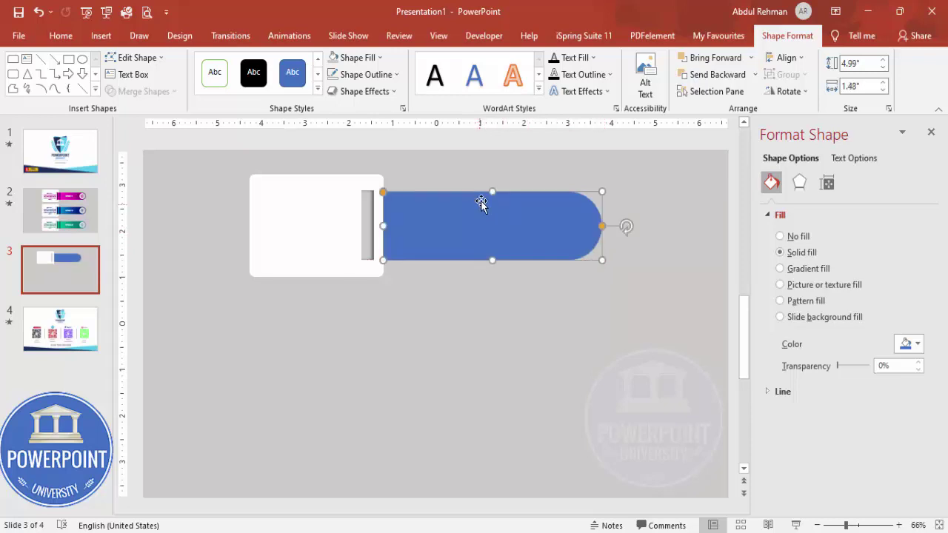
pyautogui.moveTo(493, 191); pyautogui.dragTo(488, 199)
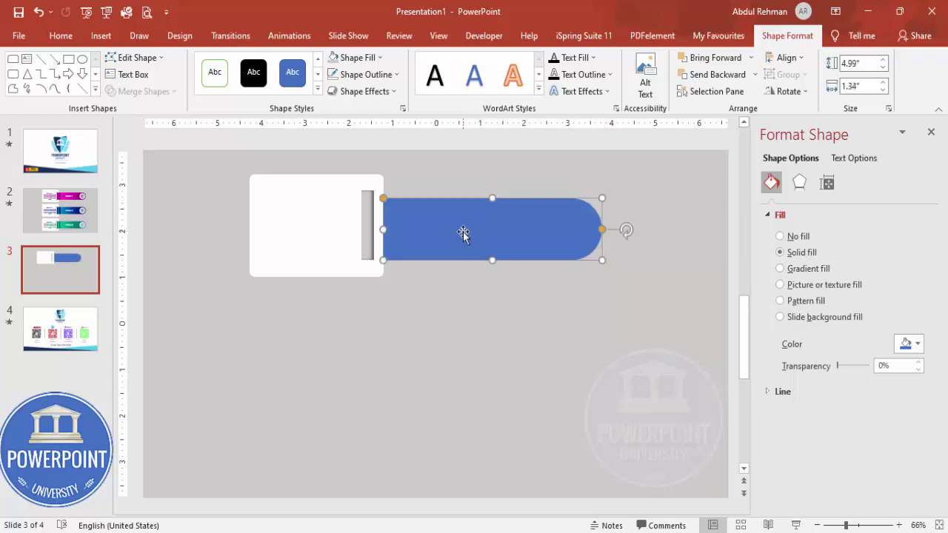
pyautogui.moveTo(464, 230); pyautogui.dragTo(463, 226)
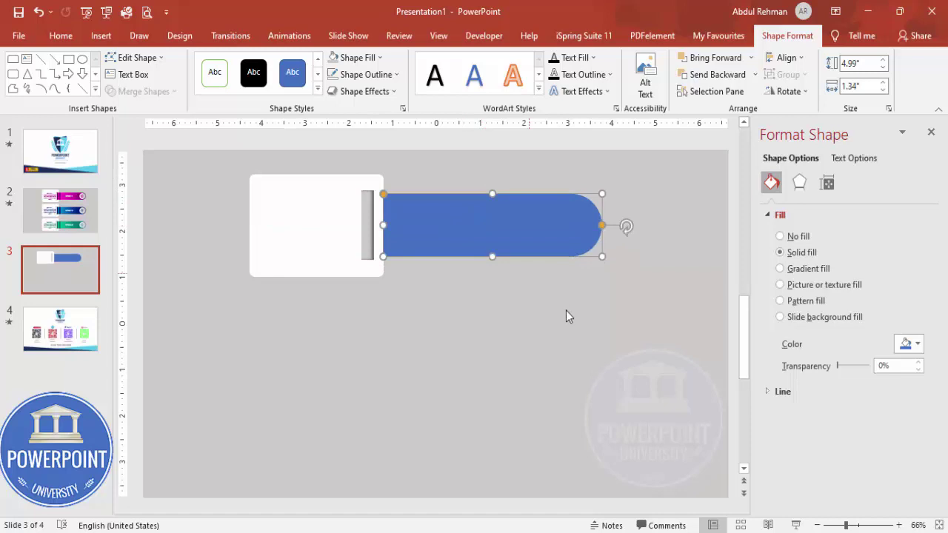
# Draw a circle with white outline and light fill, centred in the tab's rounded end.
pyautogui.click(98, 35)
pyautogui.click(222, 74)
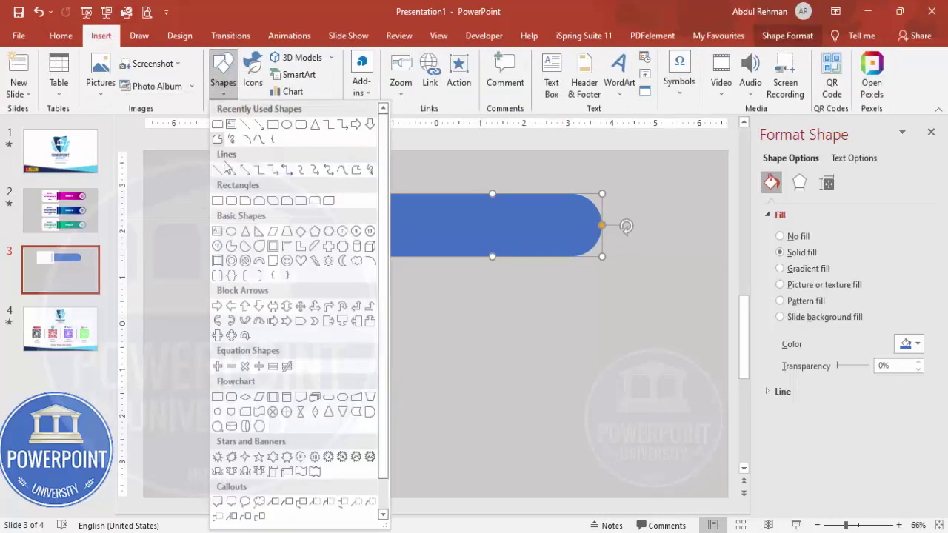
pyautogui.click(231, 232)
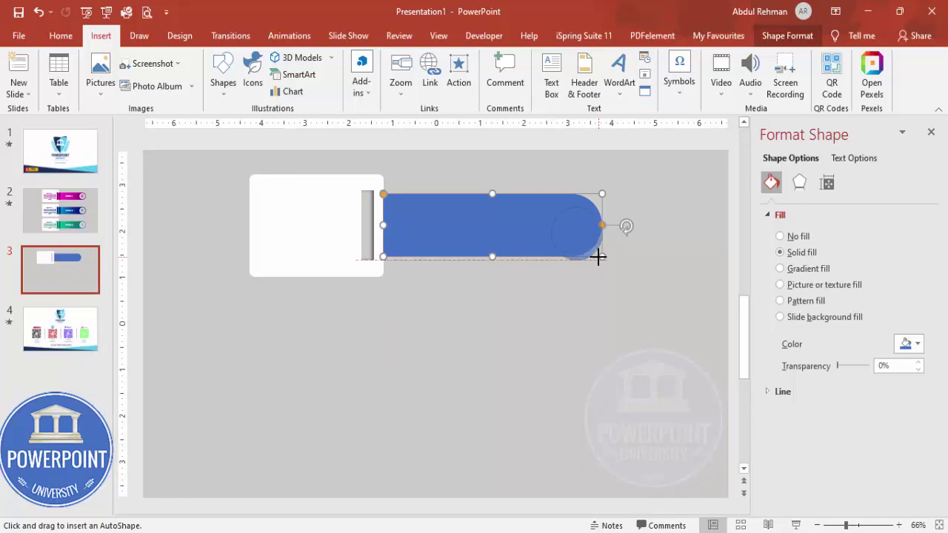
pyautogui.moveTo(595, 255); pyautogui.dragTo(551, 208)
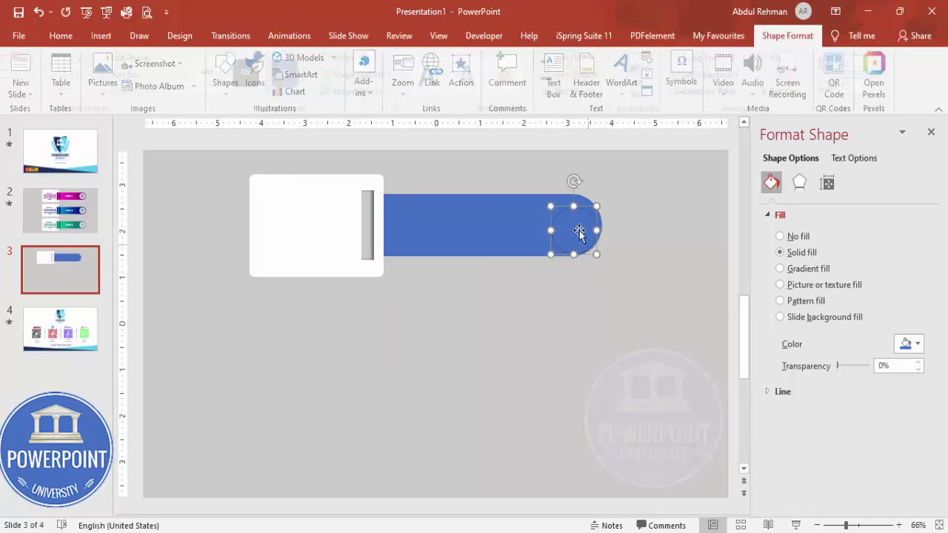
pyautogui.click(377, 74)
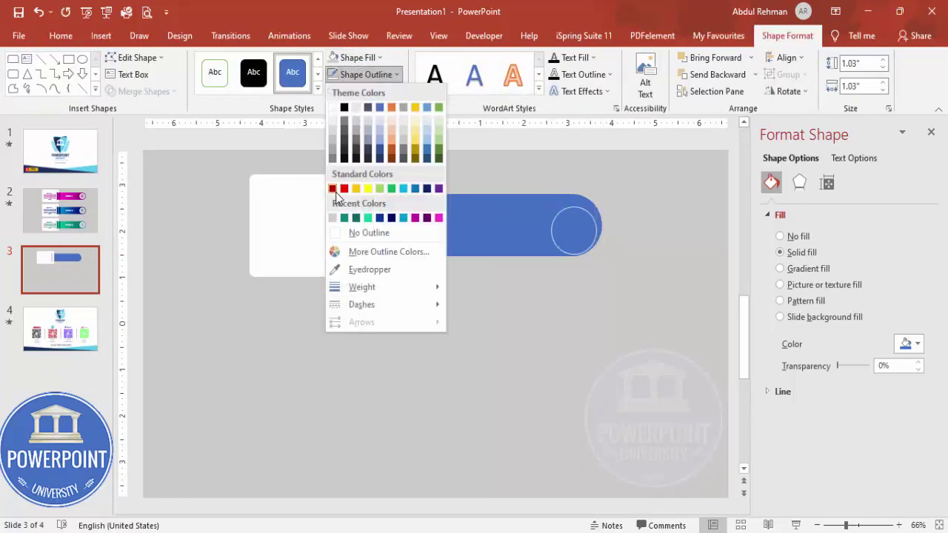
pyautogui.click(332, 107)
pyautogui.click(333, 63)
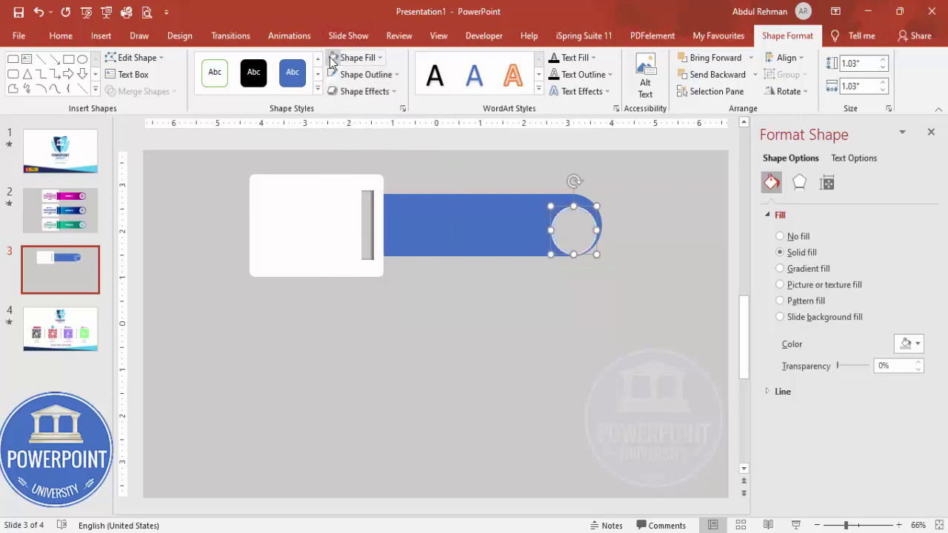
pyautogui.moveTo(585, 240); pyautogui.dragTo(577, 230)
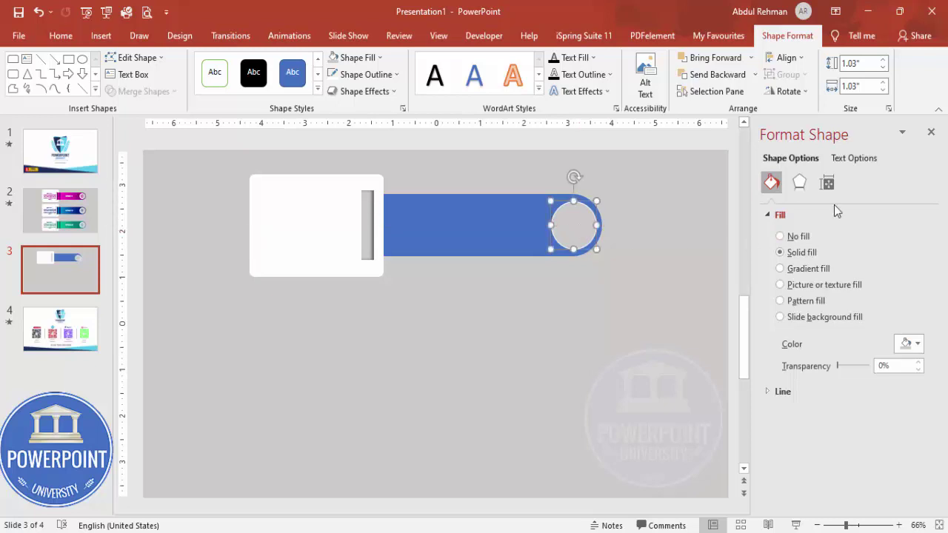
# Apply an Inner shadow preset to the circle.
pyautogui.click(799, 182)
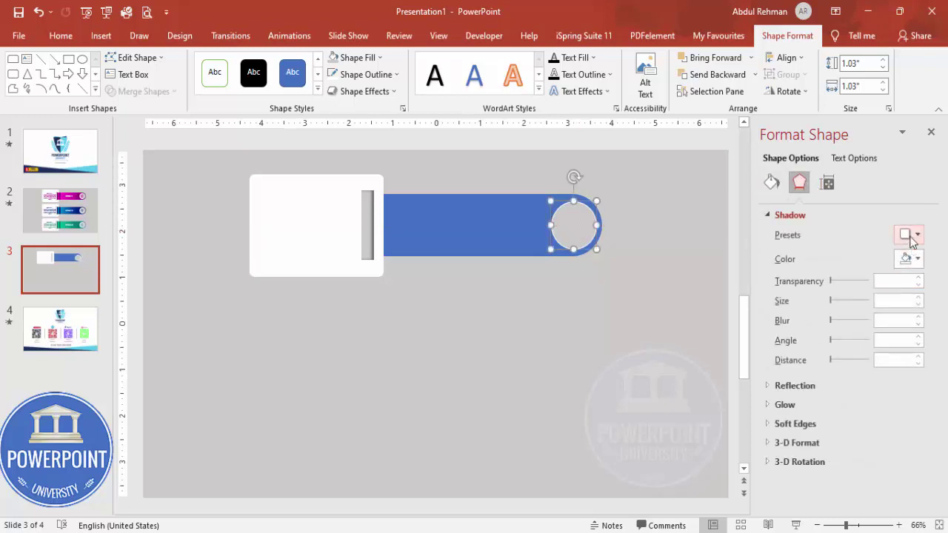
pyautogui.click(911, 235)
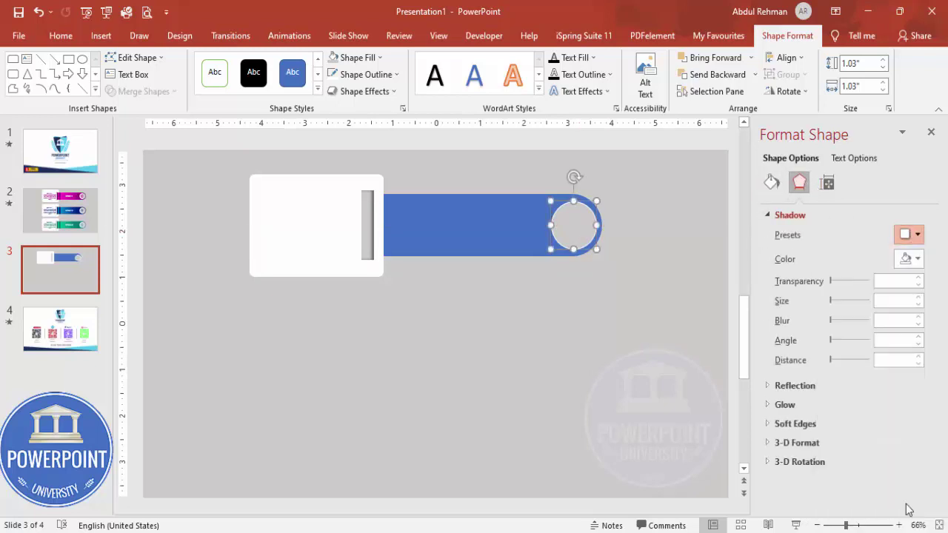
pyautogui.click(915, 517)
pyautogui.click(646, 355)
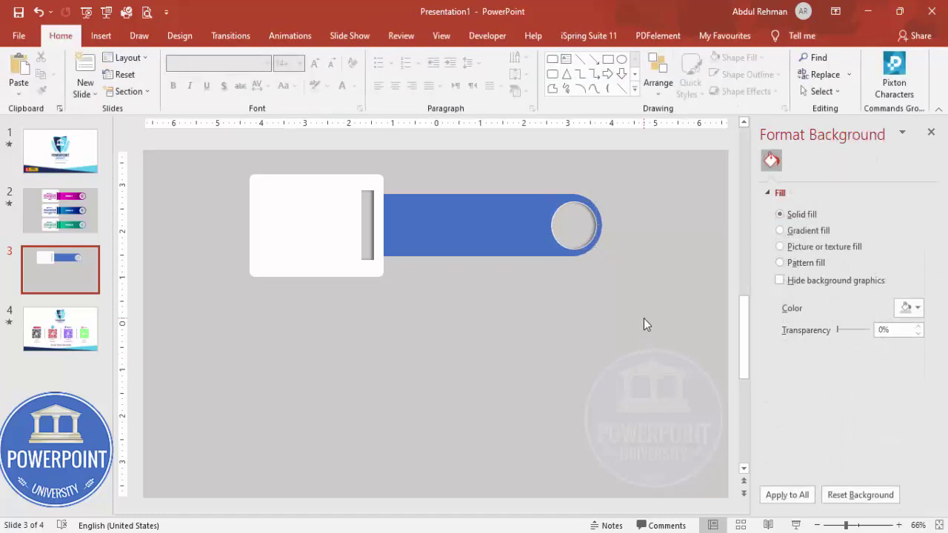
# Insert the Analytics target icon, set its height to 0.6" and place it on the circle.
pyautogui.click(100, 35)
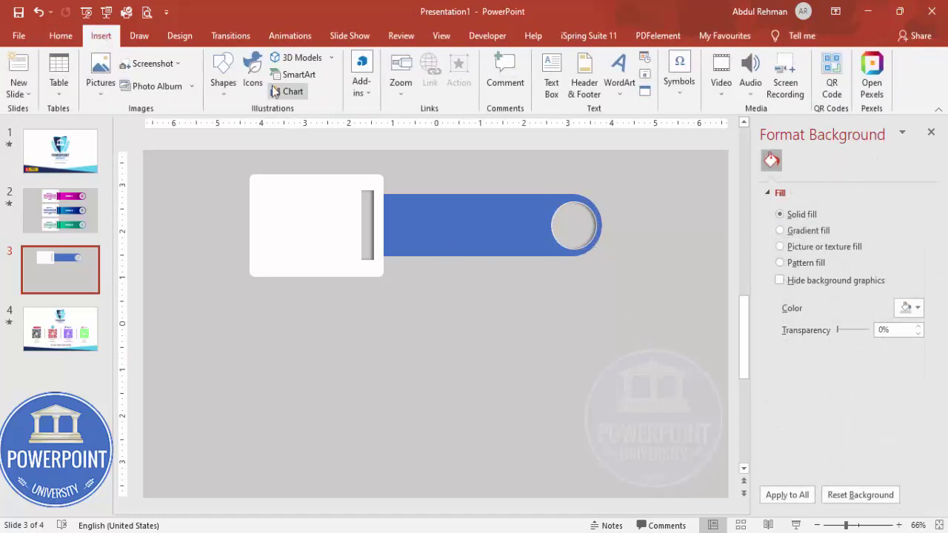
pyautogui.click(251, 77)
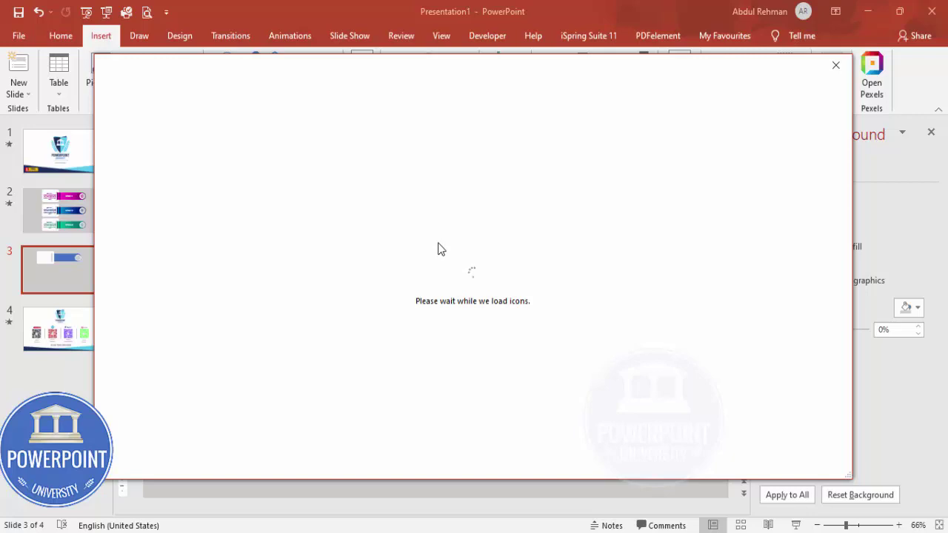
pyautogui.click(755, 391)
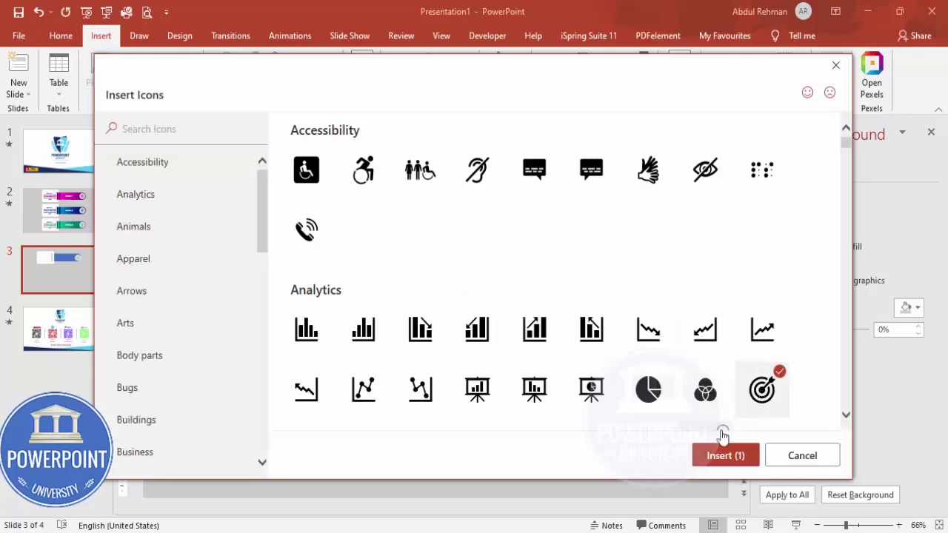
pyautogui.click(719, 456)
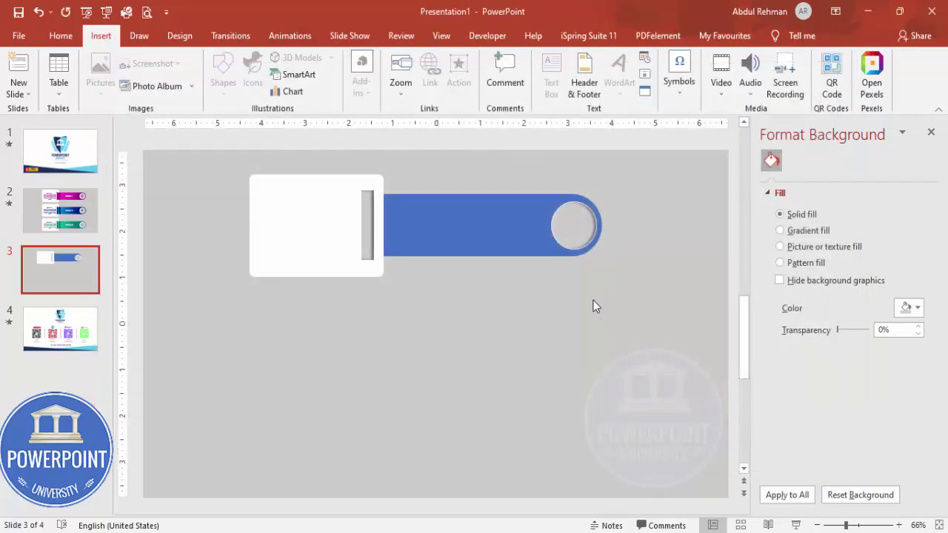
pyautogui.click(841, 65)
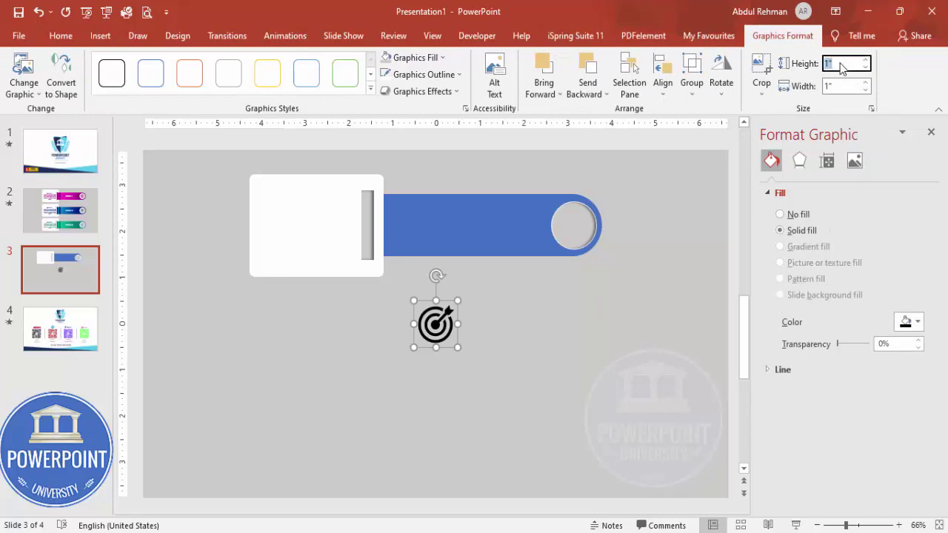
pyautogui.write('.6')
pyautogui.press('Return')
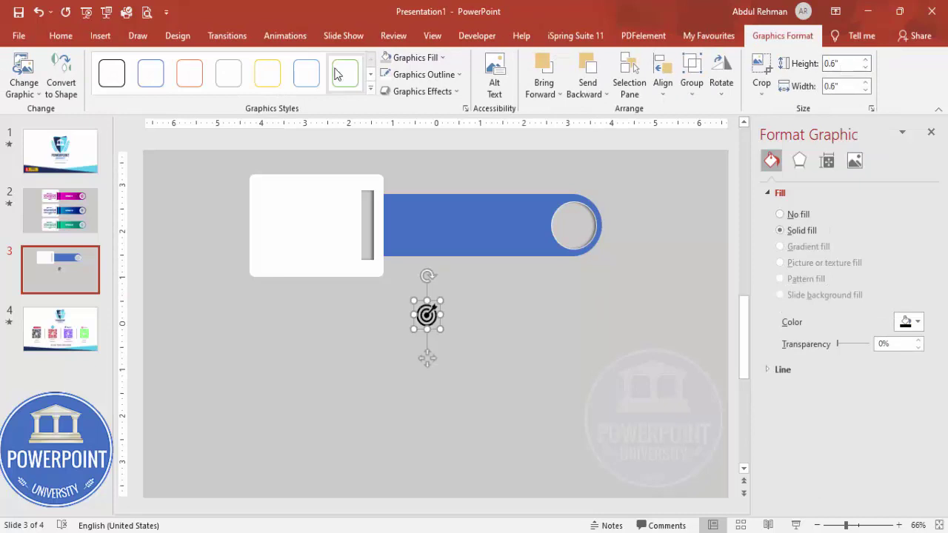
pyautogui.moveTo(428, 358); pyautogui.dragTo(576, 265)
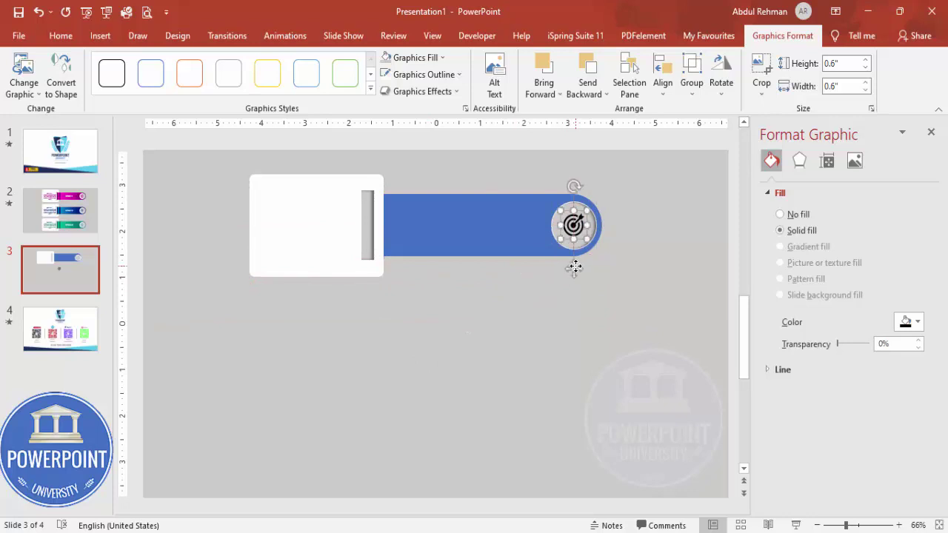
pyautogui.click(399, 296)
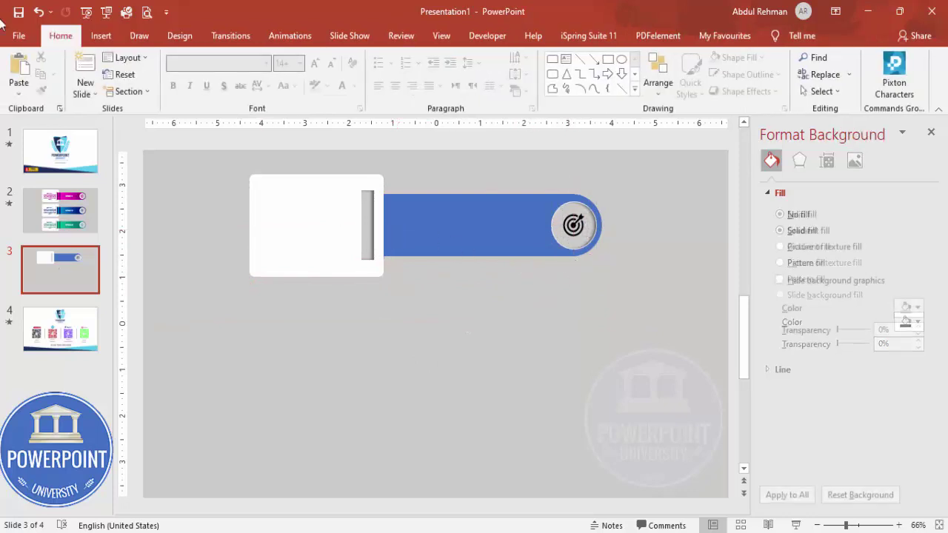
# Give the blue tab a gradient fill trimmed down to two stops at the ends.
pyautogui.click(101, 36)
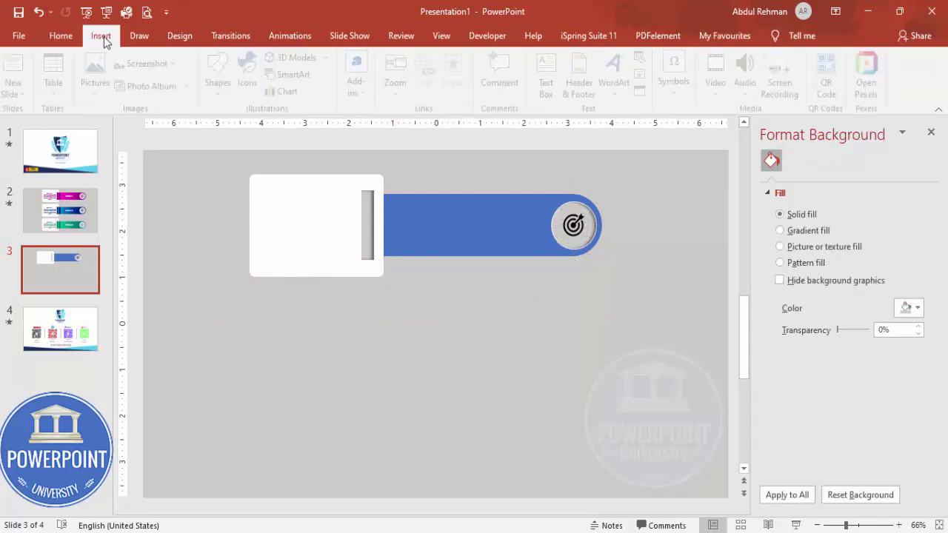
pyautogui.click(433, 212)
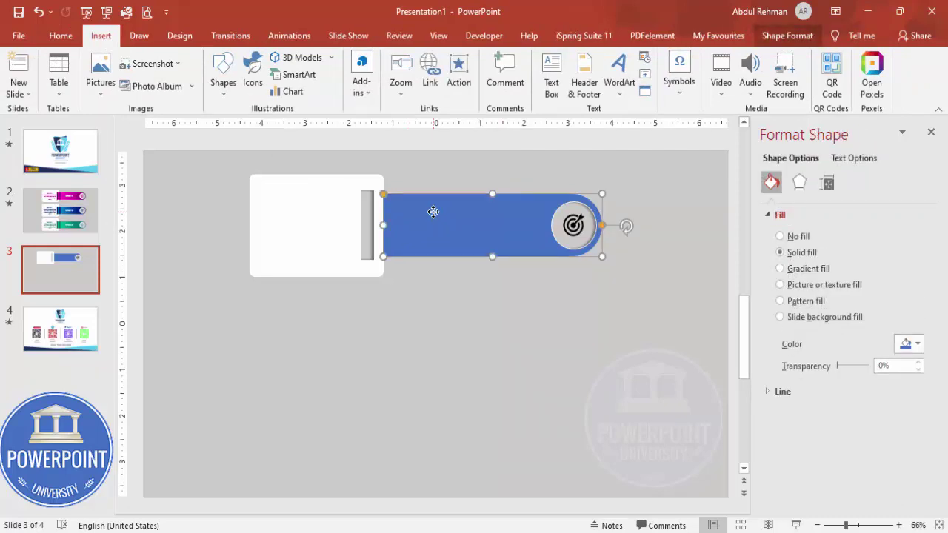
pyautogui.click(805, 272)
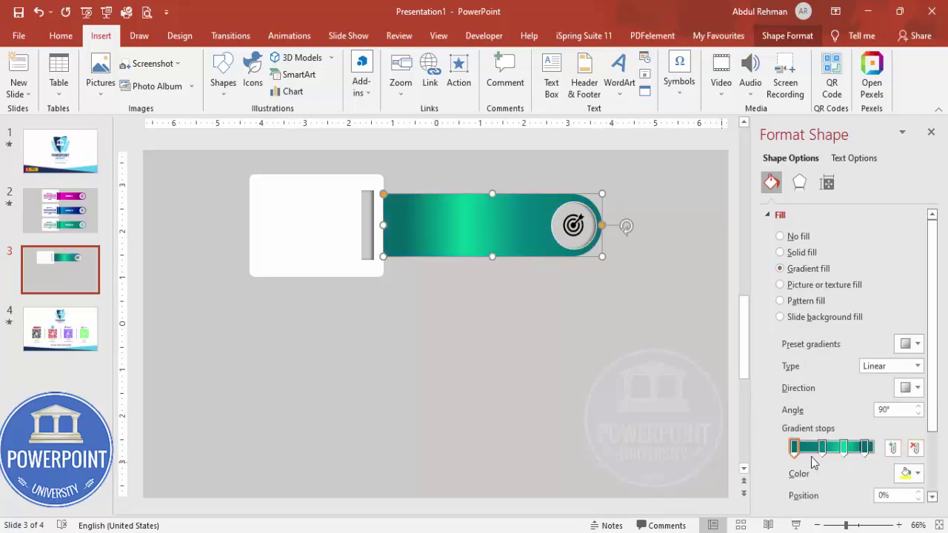
pyautogui.click(914, 448)
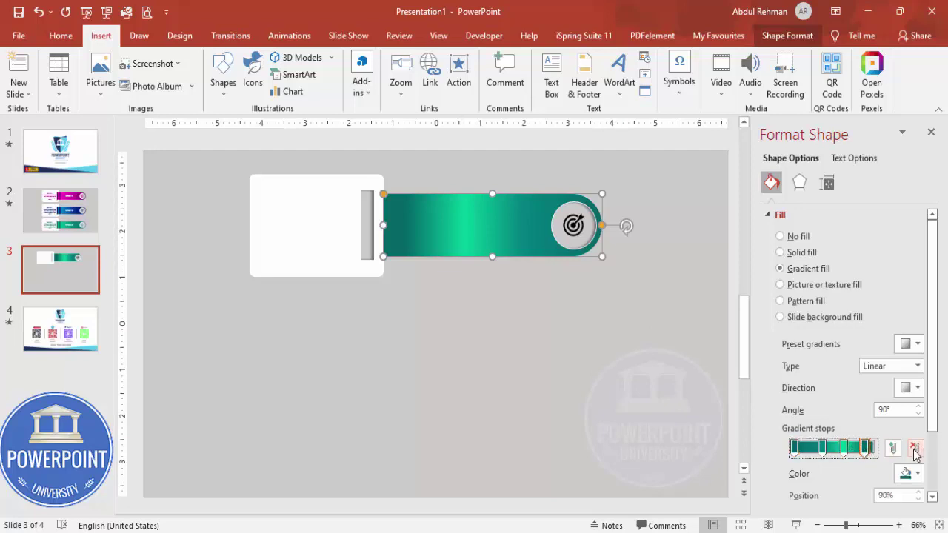
pyautogui.click(914, 448)
pyautogui.click(914, 448)
pyautogui.moveTo(846, 448); pyautogui.dragTo(874, 447)
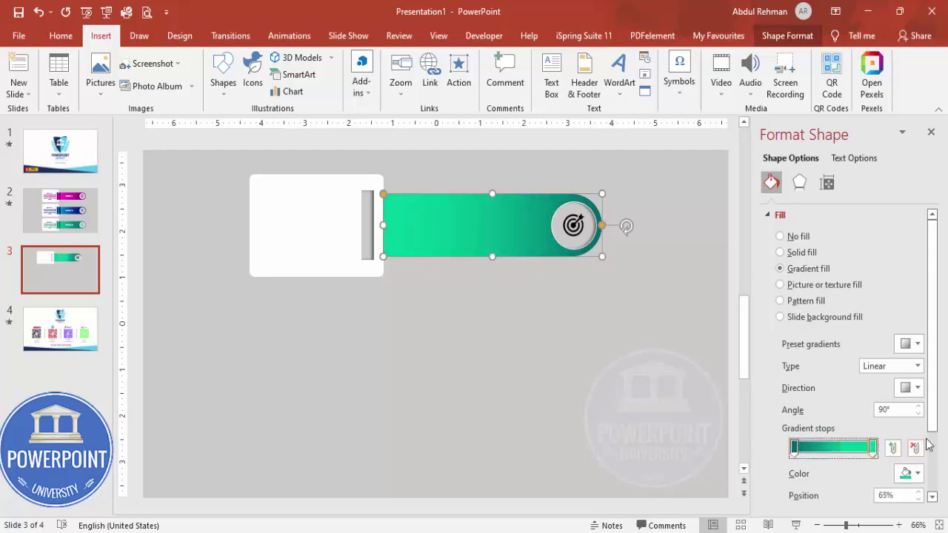
# Colour the left gradient stop purple from More Colors.
pyautogui.click(795, 447)
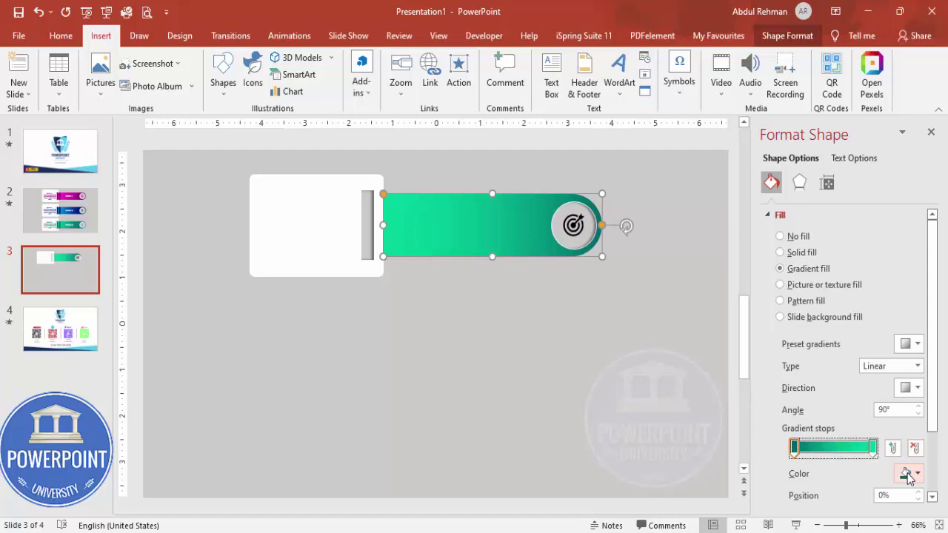
pyautogui.click(909, 473)
pyautogui.click(866, 442)
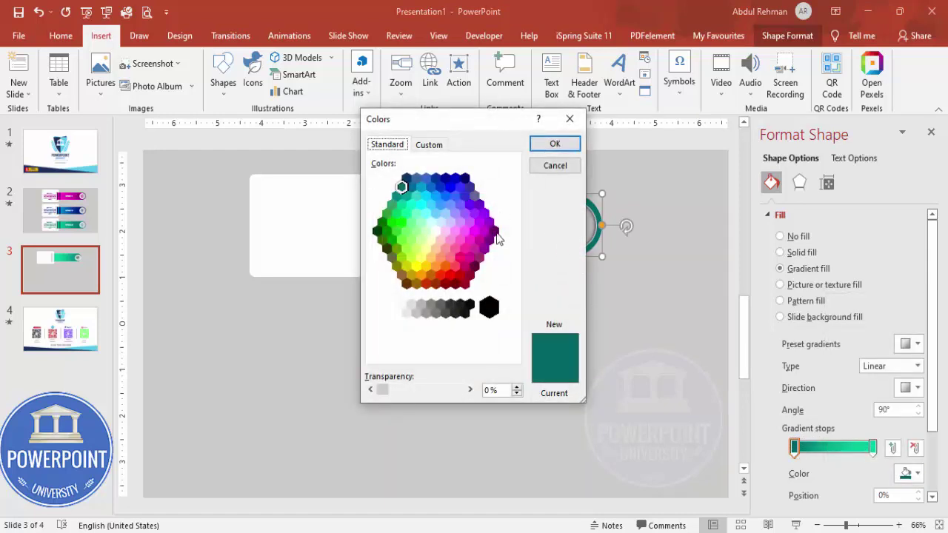
pyautogui.click(494, 231)
pyautogui.click(549, 145)
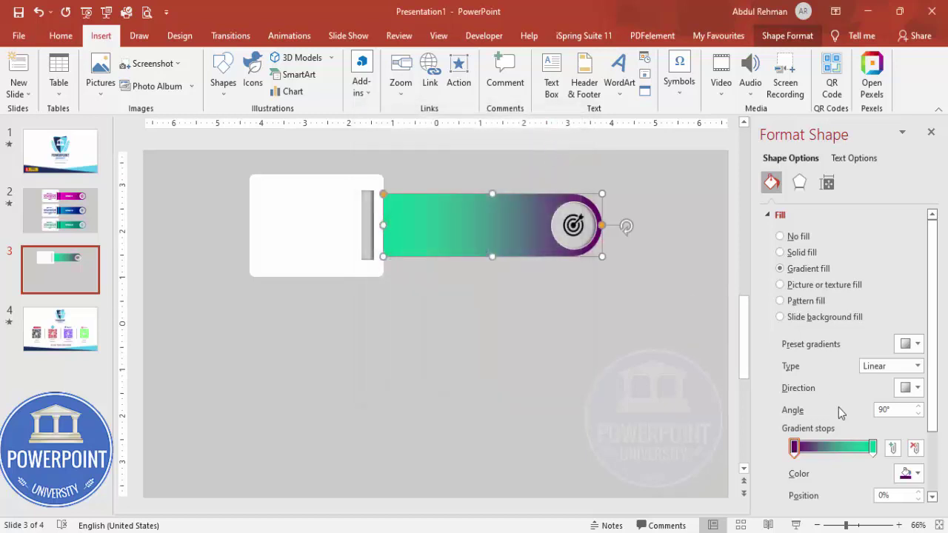
# Add a gradient stop at 41% and colour it purple from the Standard palette.
pyautogui.click(828, 449)
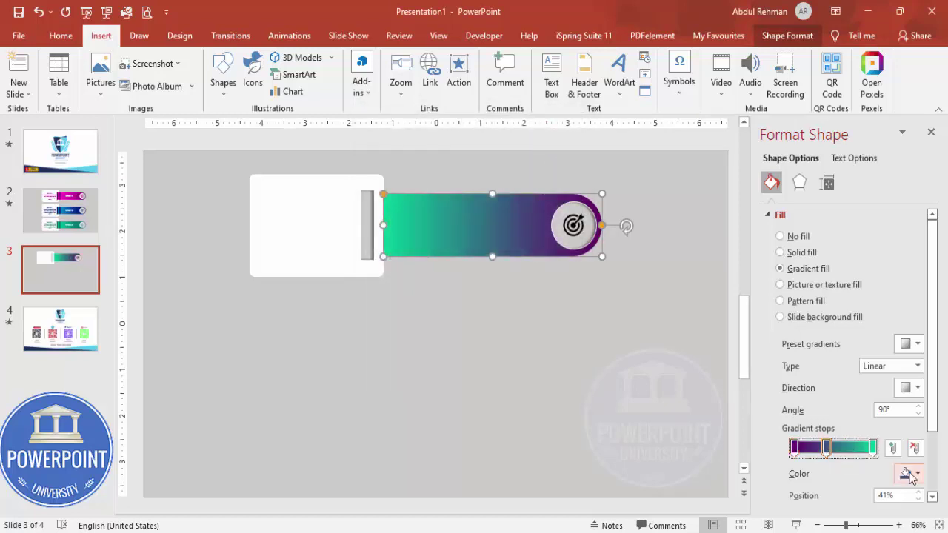
pyautogui.click(909, 473)
pyautogui.click(867, 442)
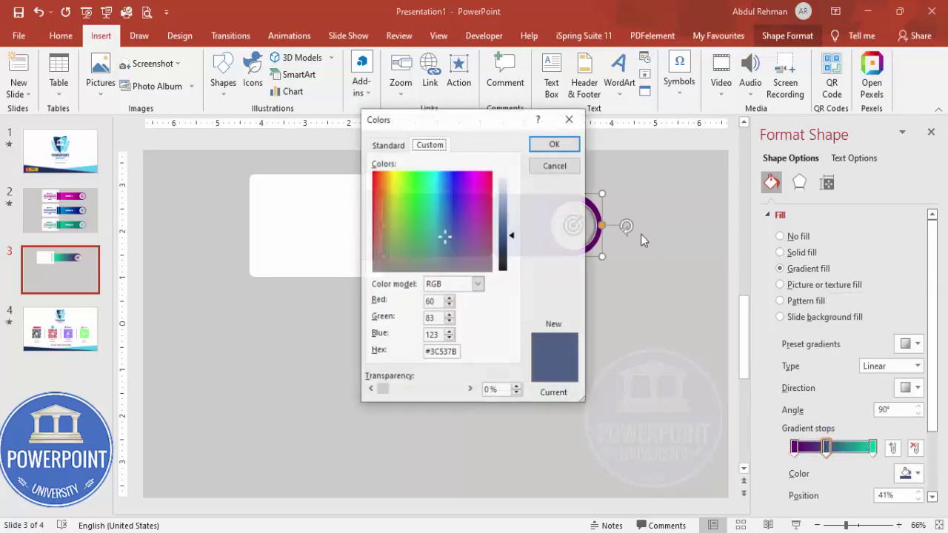
pyautogui.click(389, 145)
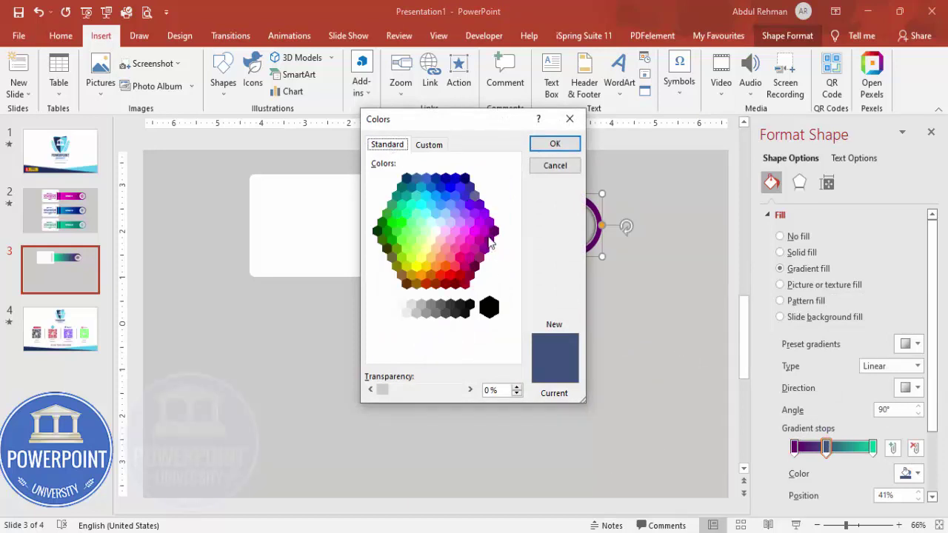
pyautogui.click(490, 241)
pyautogui.click(556, 145)
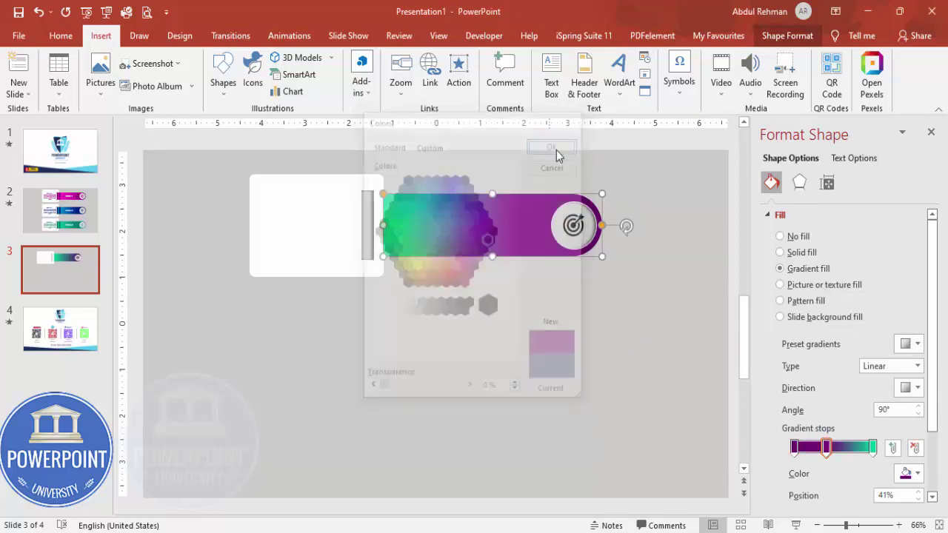
# Colour the rightmost gradient stop magenta and check the resulting gradient.
pyautogui.click(875, 447)
pyautogui.click(909, 473)
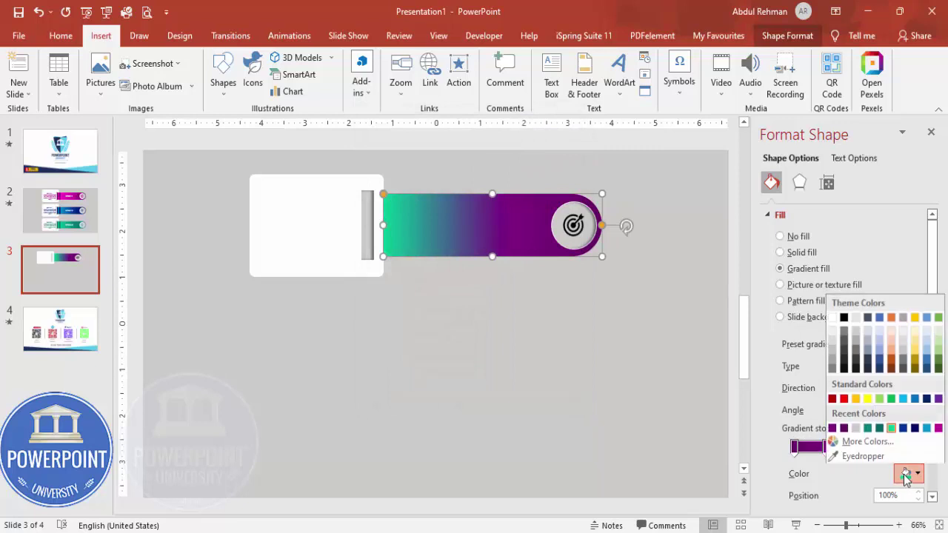
pyautogui.click(860, 442)
pyautogui.click(481, 243)
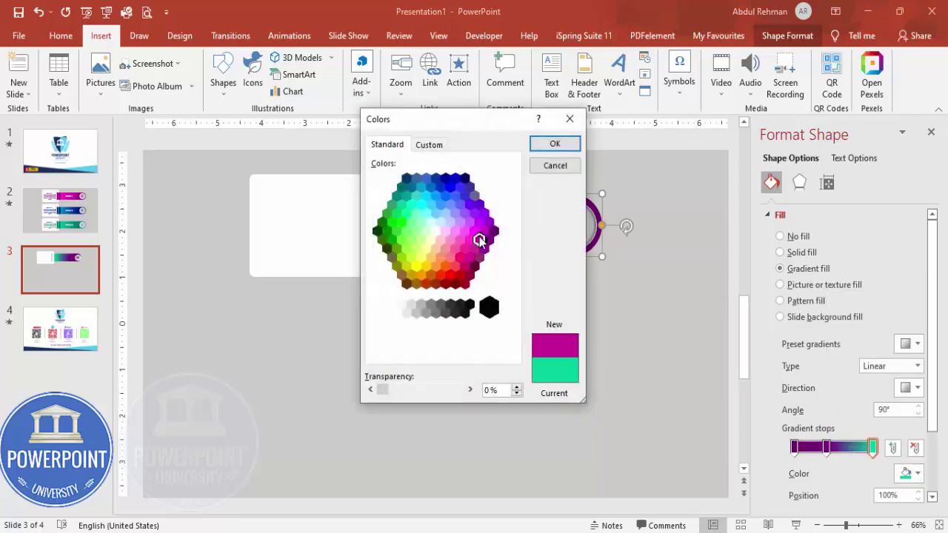
pyautogui.click(555, 145)
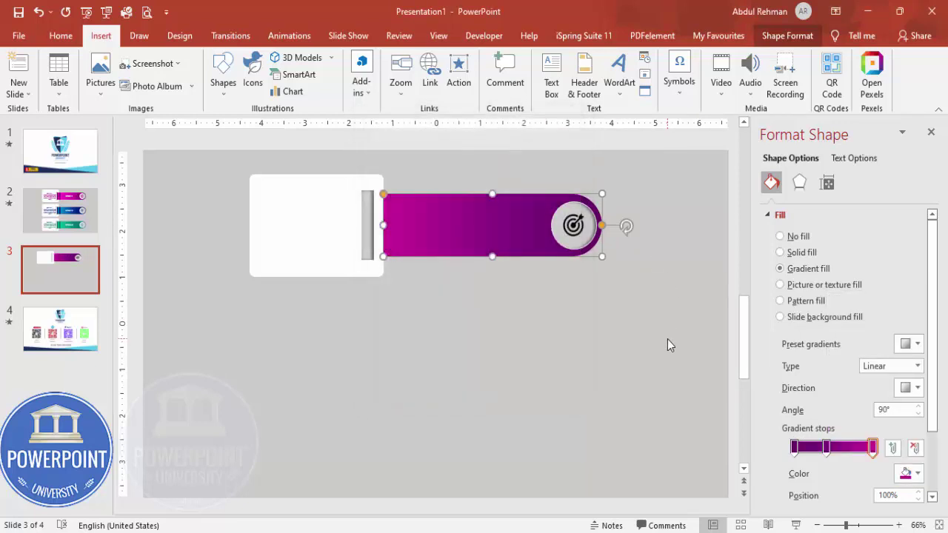
pyautogui.click(667, 339)
pyautogui.click(414, 210)
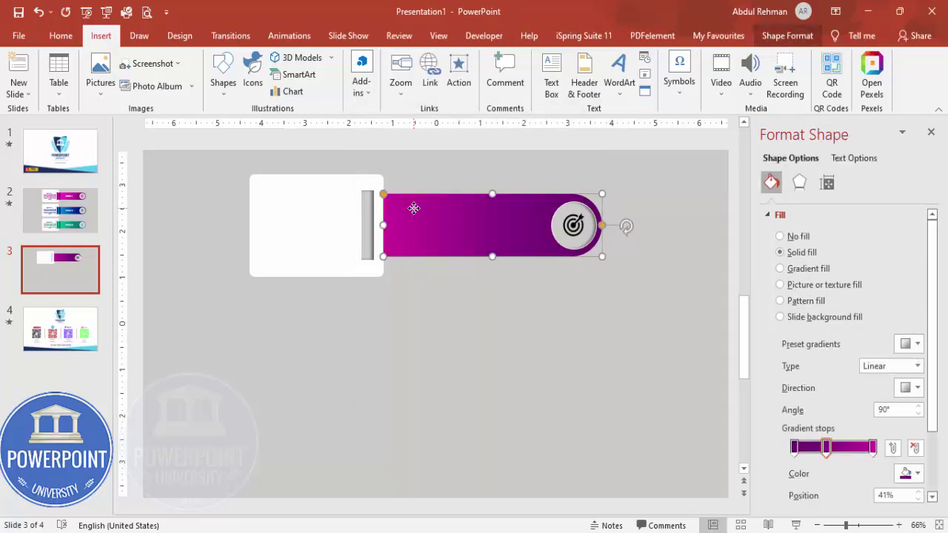
# Duplicate the bar, change the copy to a plain rectangle, and size it over the bar's left end.
pyautogui.moveTo(414, 213); pyautogui.dragTo(461, 345)
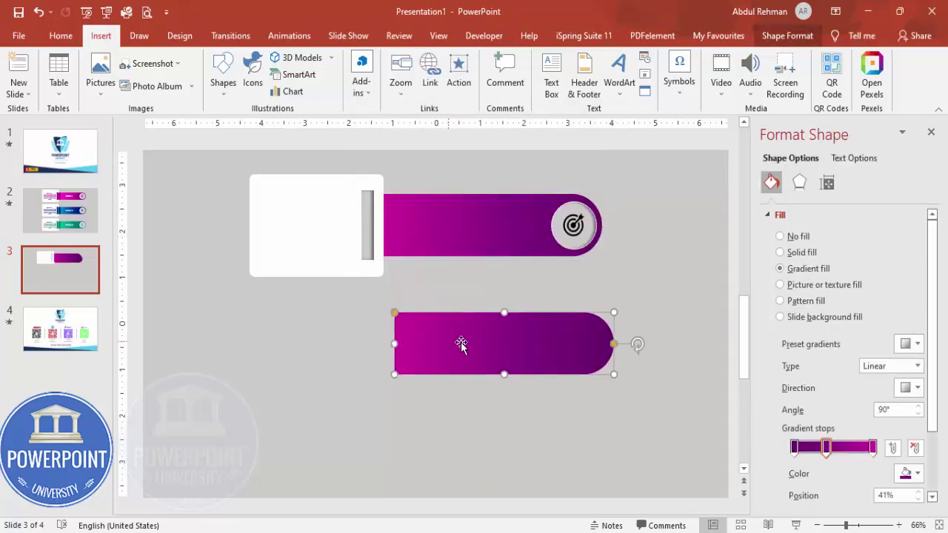
pyautogui.click(784, 37)
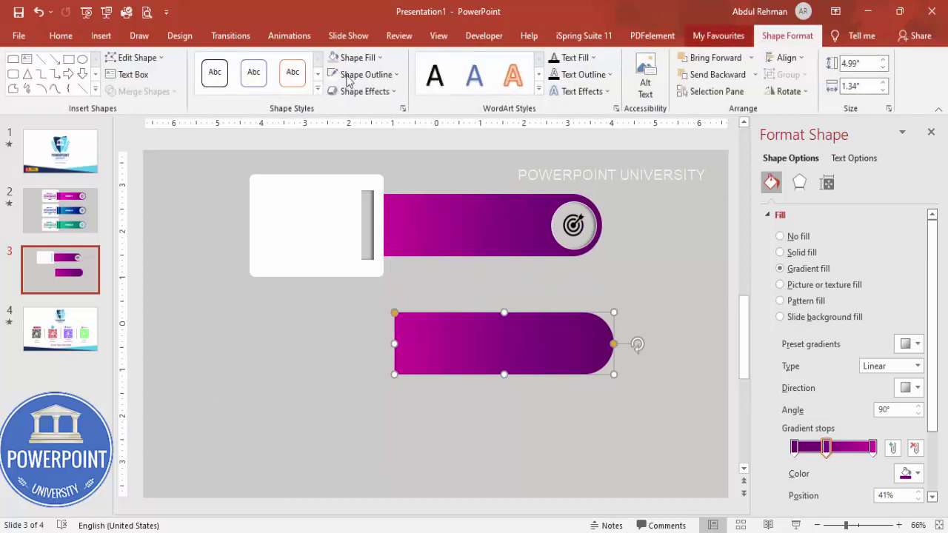
pyautogui.click(133, 57)
pyautogui.moveTo(160, 79)
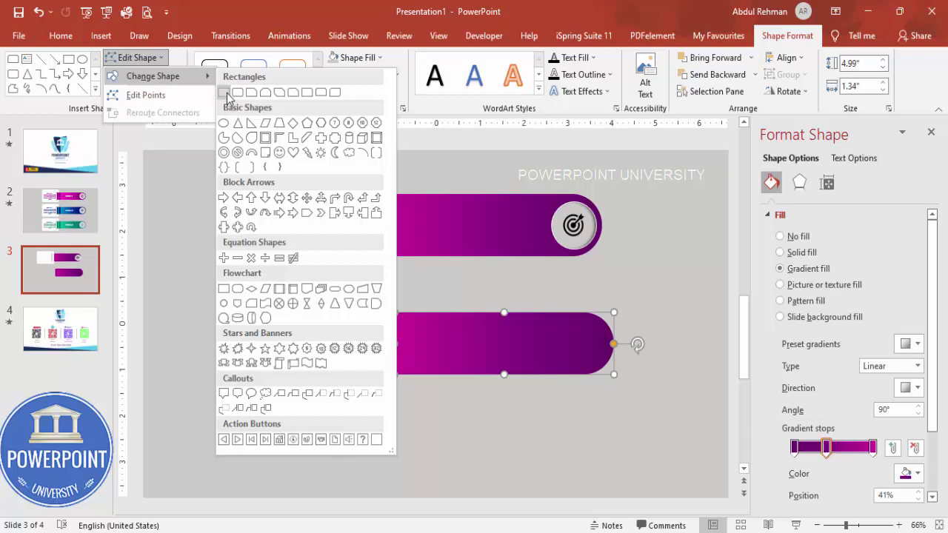
pyautogui.click(224, 93)
pyautogui.moveTo(615, 343); pyautogui.dragTo(387, 235)
pyautogui.press('Right')
pyautogui.press('Right')
pyautogui.press('Right')
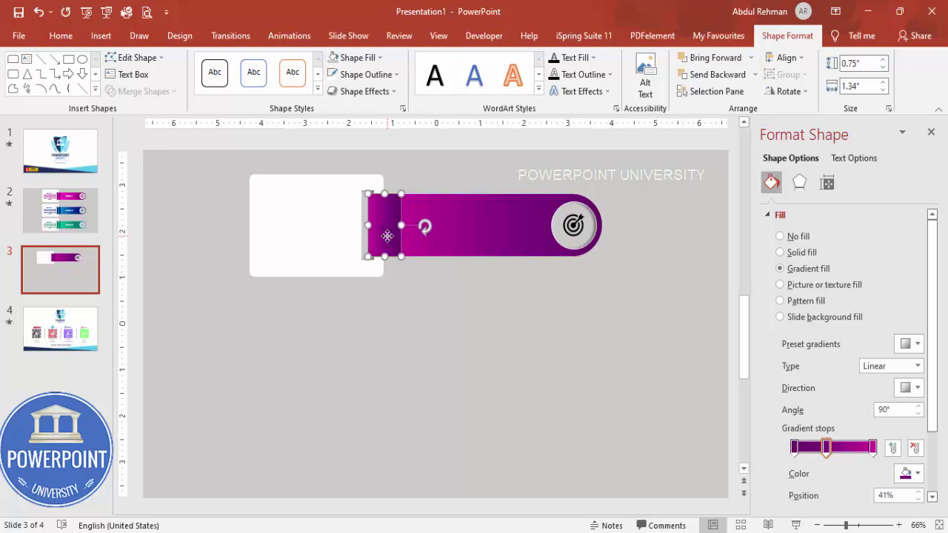
pyautogui.press('Left')
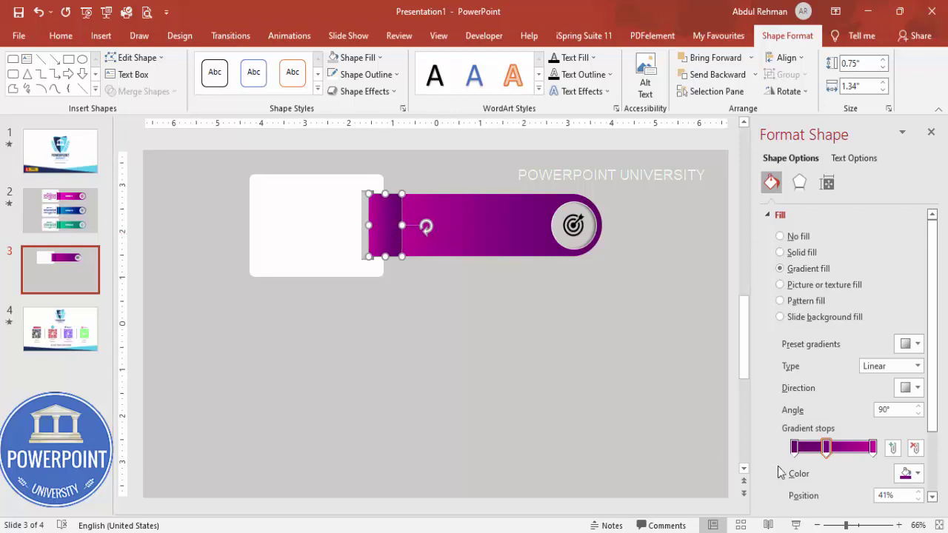
# Add a dark purple gradient stop near the piece's edge and adjust stop positions.
pyautogui.moveTo(872, 447)
pyautogui.mouseDown()
pyautogui.moveTo(856, 453)
pyautogui.moveTo(869, 449)
pyautogui.mouseUp()
pyautogui.click(911, 473)
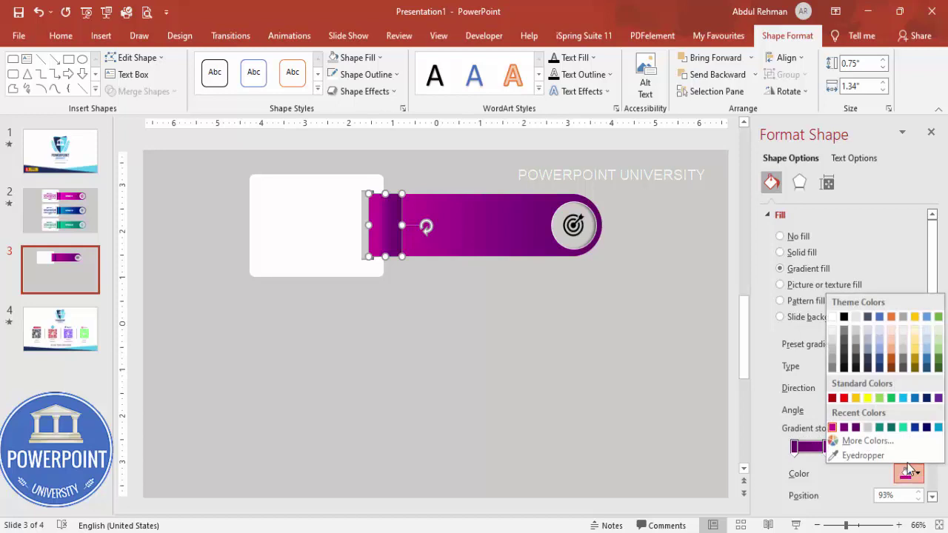
pyautogui.click(855, 427)
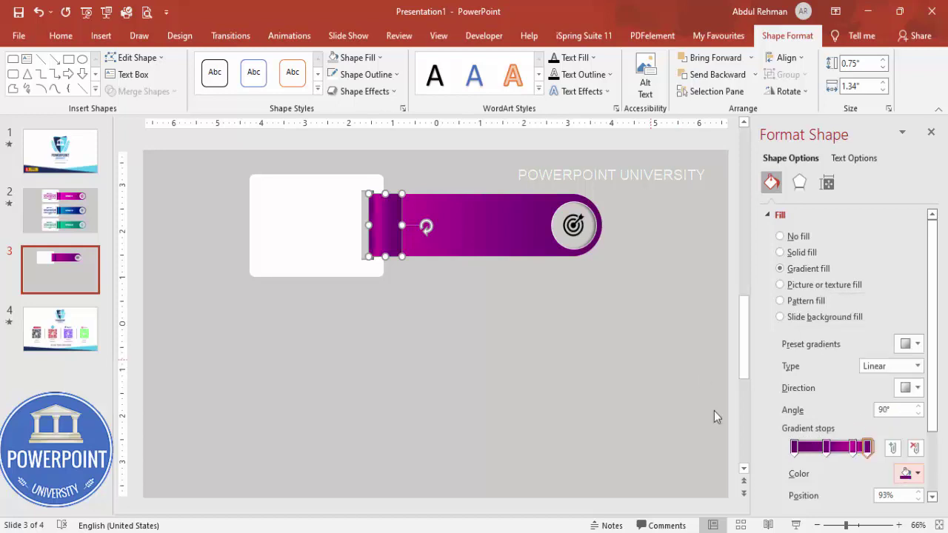
pyautogui.moveTo(826, 448)
pyautogui.mouseDown()
pyautogui.moveTo(817, 449)
pyautogui.moveTo(838, 449)
pyautogui.mouseUp()
pyautogui.click(505, 375)
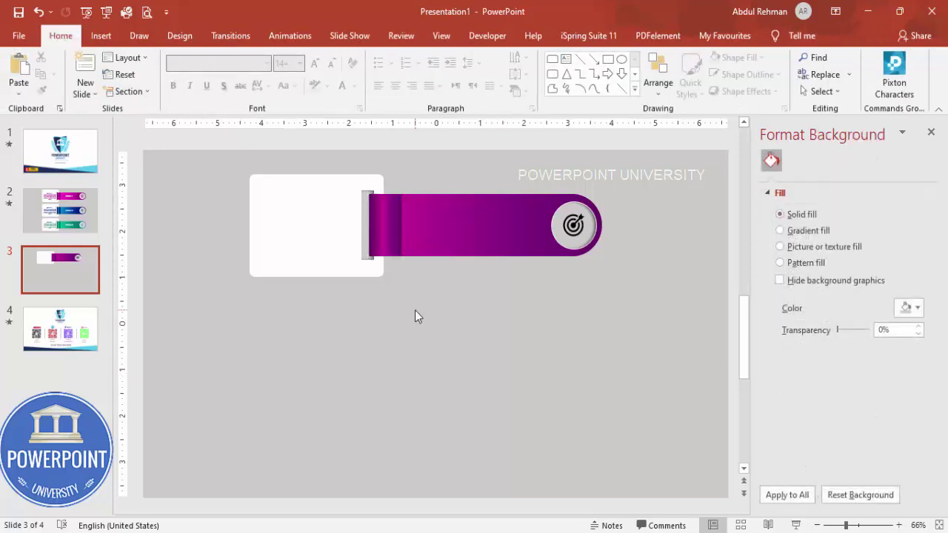
# Add a text box on the magenta bar reading OPTION 01.
pyautogui.click(100, 35)
pyautogui.click(550, 72)
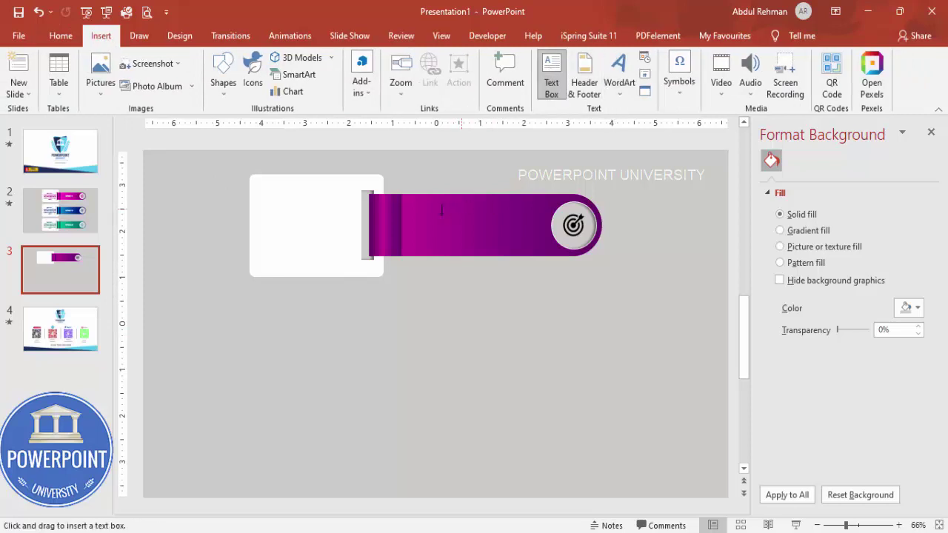
pyautogui.moveTo(475, 226); pyautogui.dragTo(524, 231)
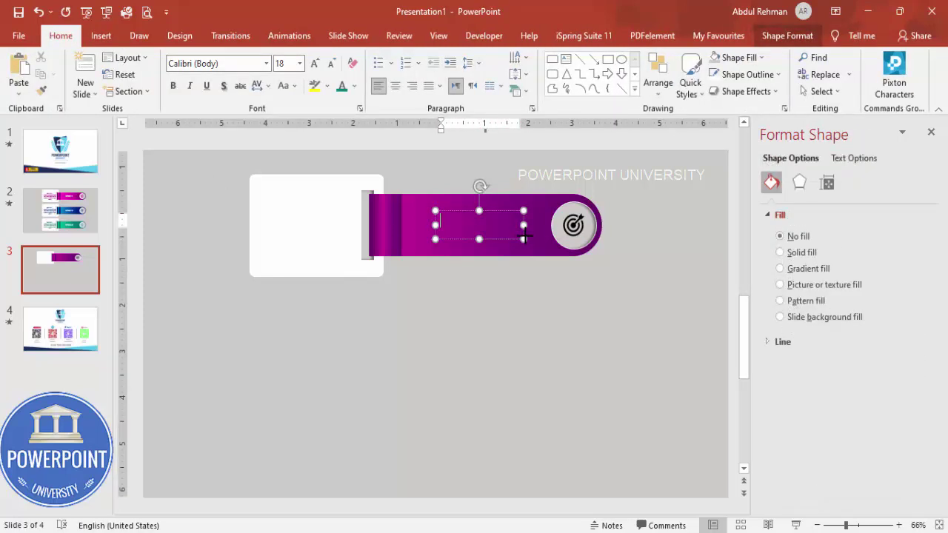
pyautogui.write('OPTION 1')
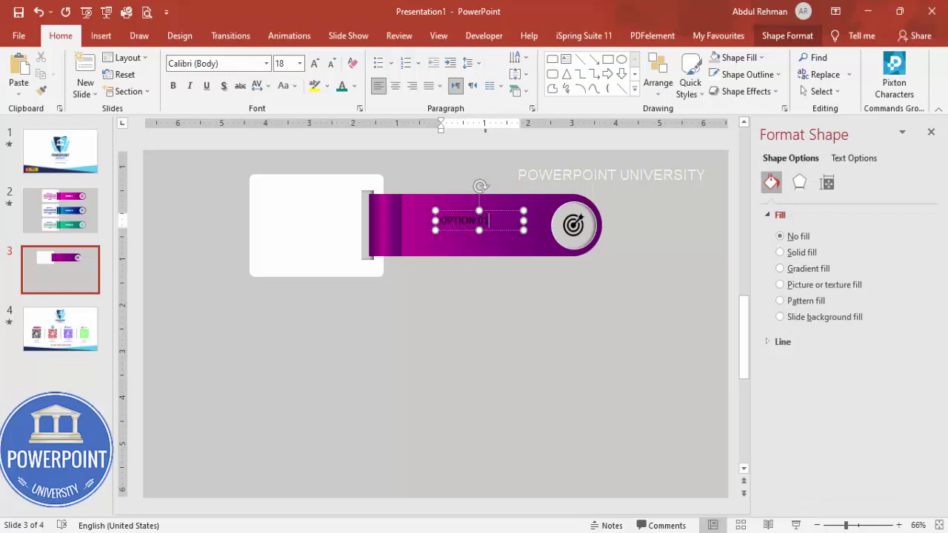
pyautogui.press('Escape')
# Format OPTION 01 centred, bold, white Futura BdCn BT at 24 pt, and nudge it into place.
pyautogui.click(394, 85)
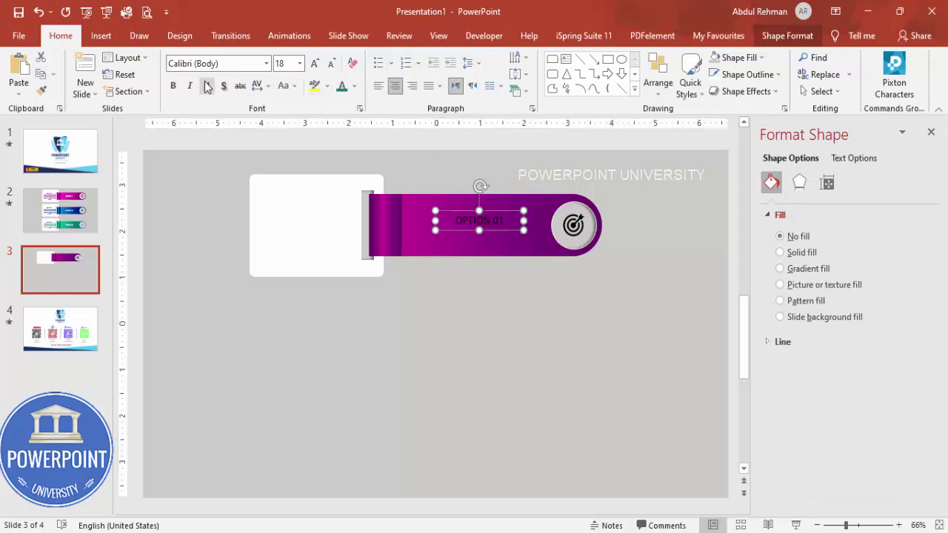
pyautogui.click(174, 87)
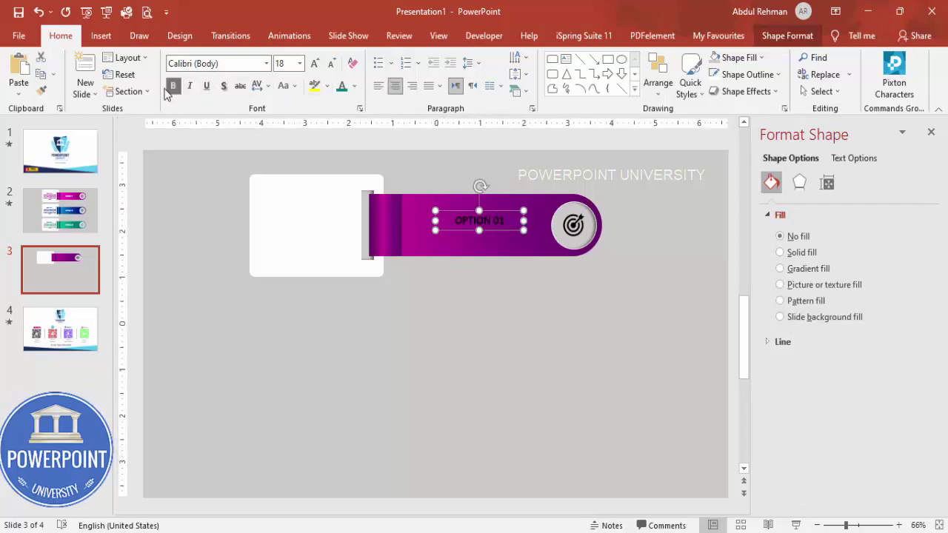
pyautogui.click(227, 69)
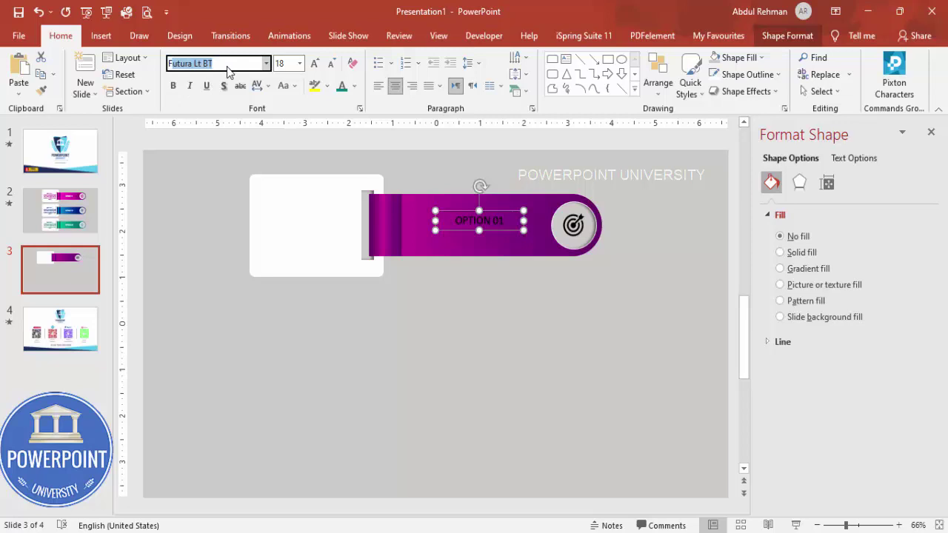
pyautogui.click(266, 63)
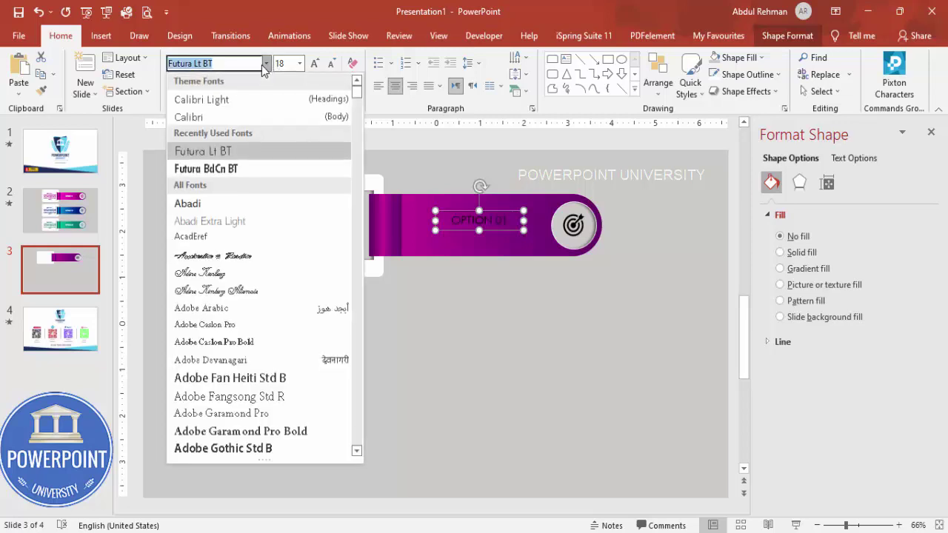
pyautogui.click(239, 168)
pyautogui.click(355, 85)
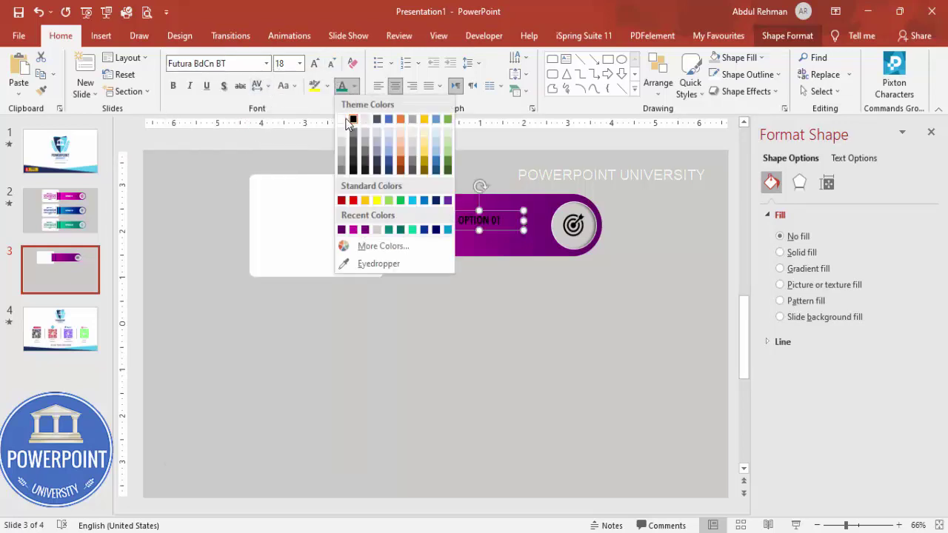
pyautogui.click(343, 119)
pyautogui.click(314, 63)
pyautogui.click(314, 63)
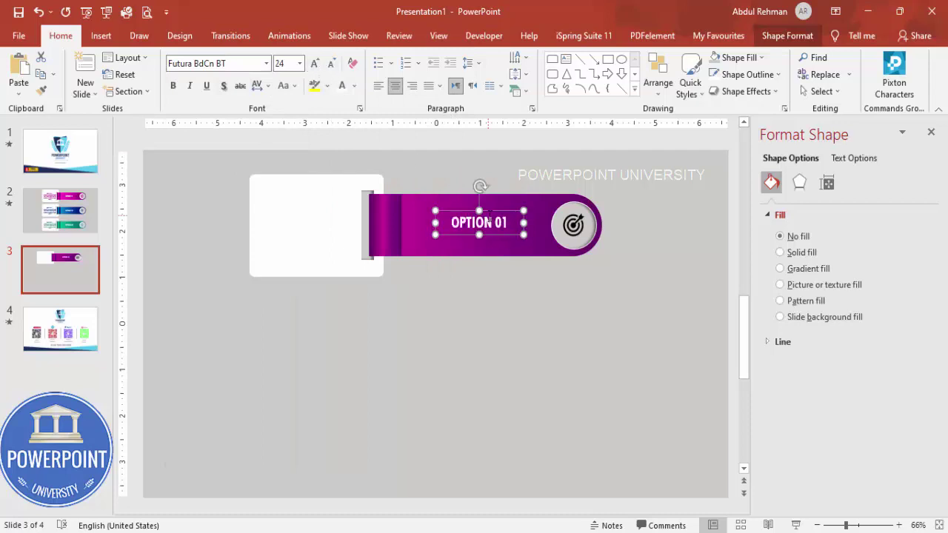
pyautogui.moveTo(489, 212); pyautogui.dragTo(483, 217)
# Fill the target icon Dark Purple from Recent Colors, then start a new text box.
pyautogui.click(574, 226)
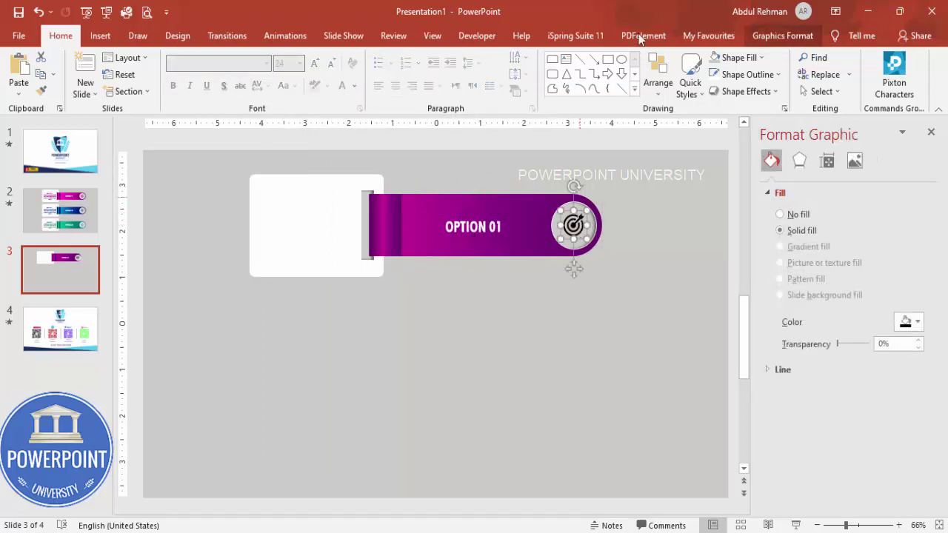
pyautogui.click(735, 57)
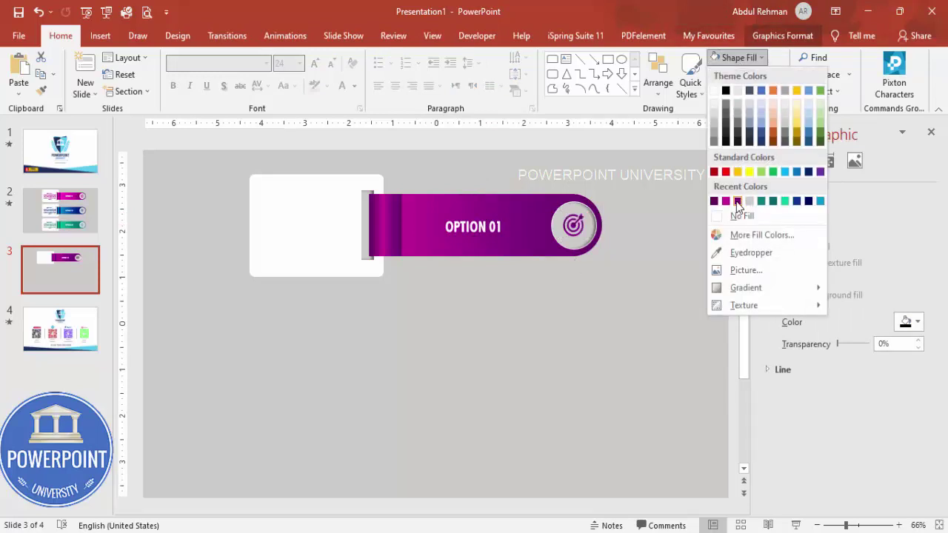
pyautogui.click(737, 202)
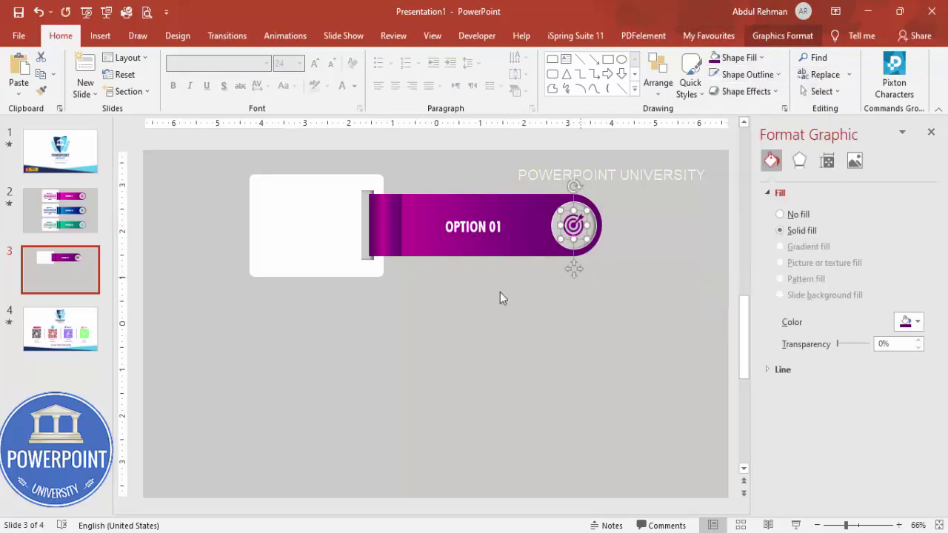
pyautogui.click(269, 155)
pyautogui.click(100, 35)
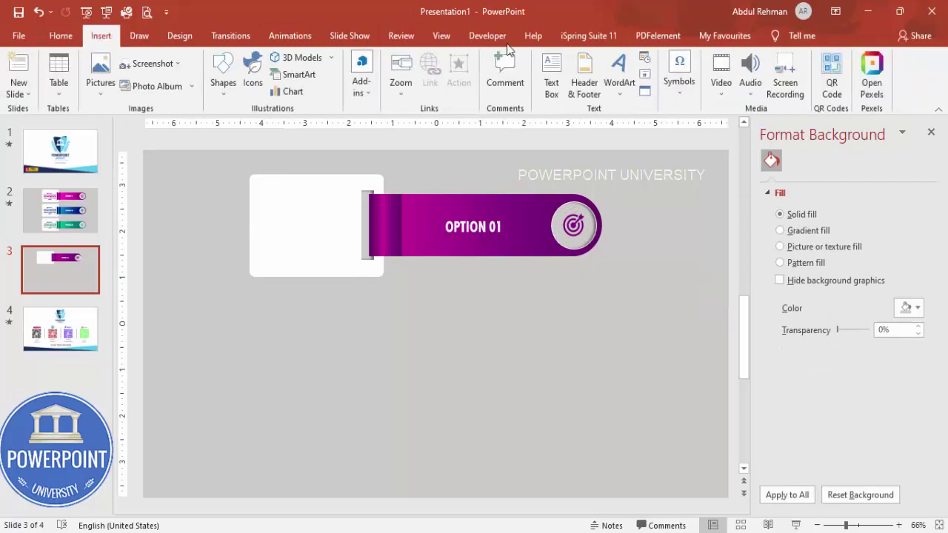
pyautogui.click(550, 74)
# Add a centred purple 'TITLE HERE' text box at the top of the white card.
pyautogui.moveTo(267, 191); pyautogui.dragTo(342, 211)
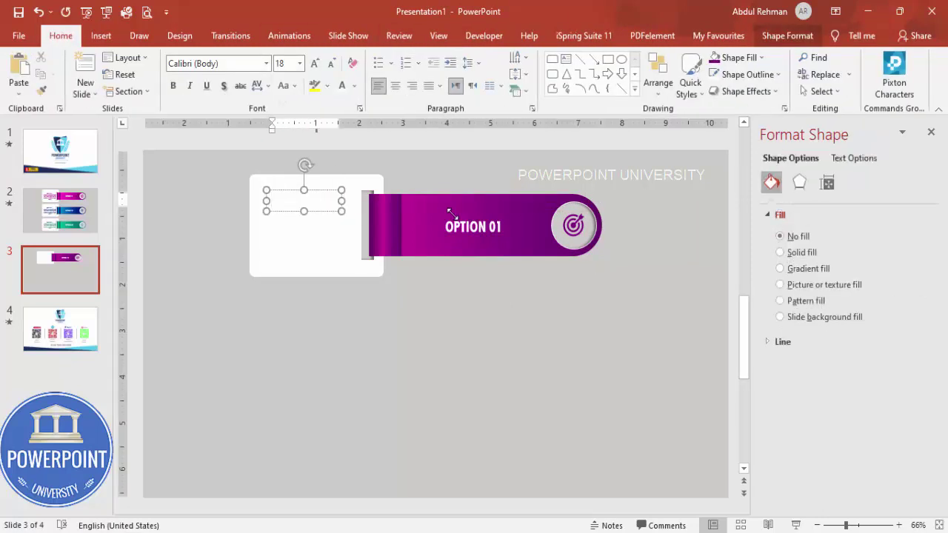
pyautogui.write('TITLE')
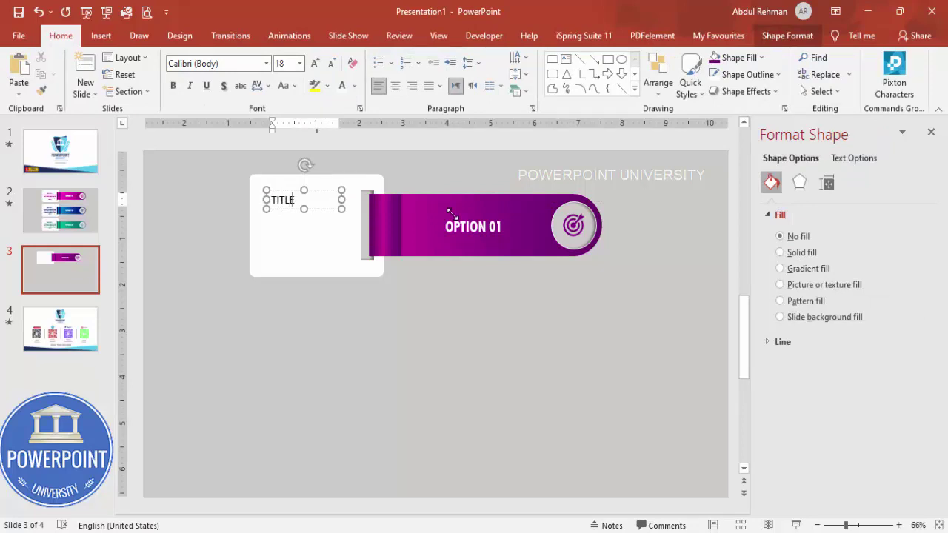
pyautogui.write(' HERE')
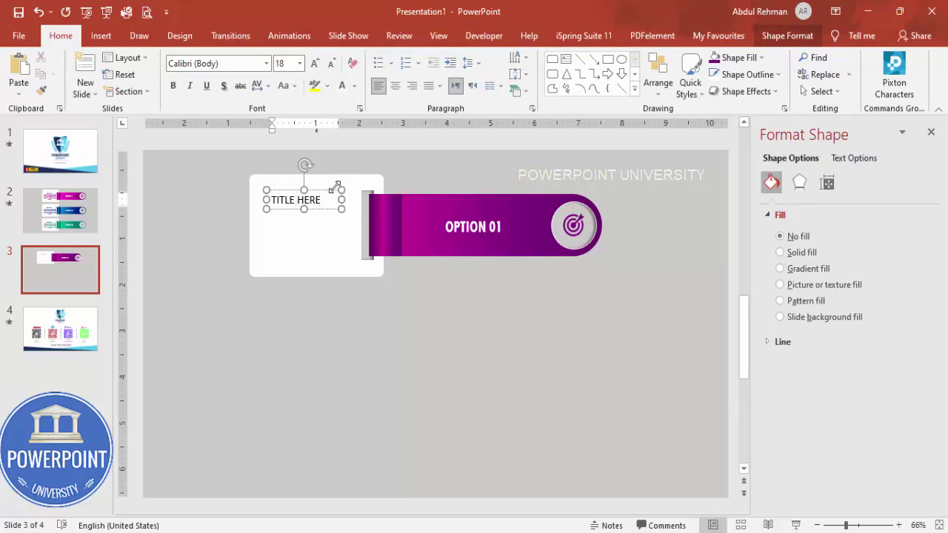
pyautogui.click(322, 194)
pyautogui.click(395, 85)
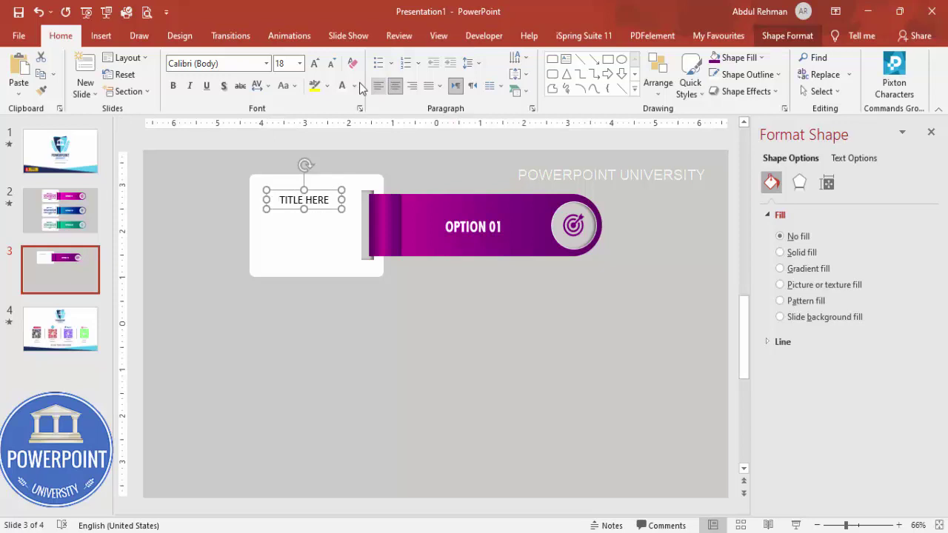
pyautogui.click(354, 89)
pyautogui.click(352, 232)
# Set the title font to Futura BdCn BT and nudge the box slightly right.
pyautogui.click(252, 63)
pyautogui.write('Futura BdCn BT')
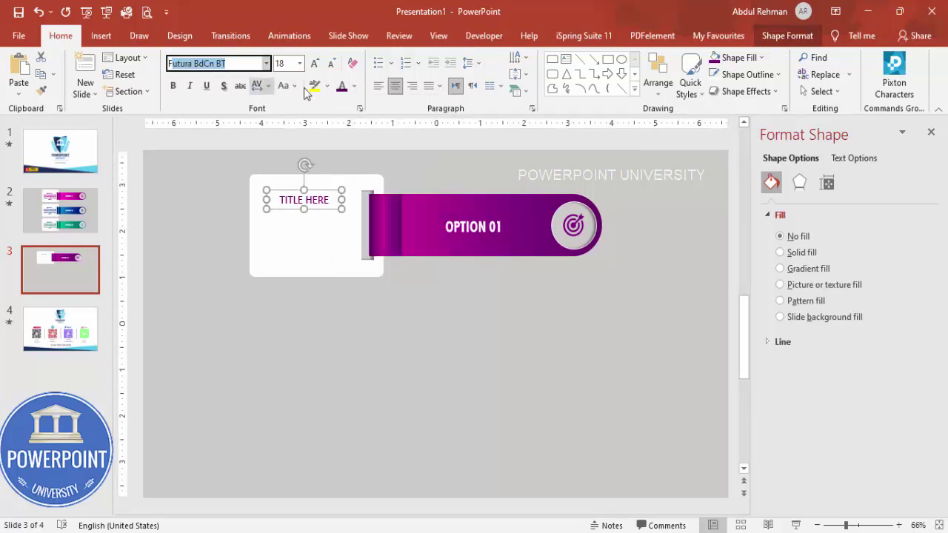
pyautogui.press('Return')
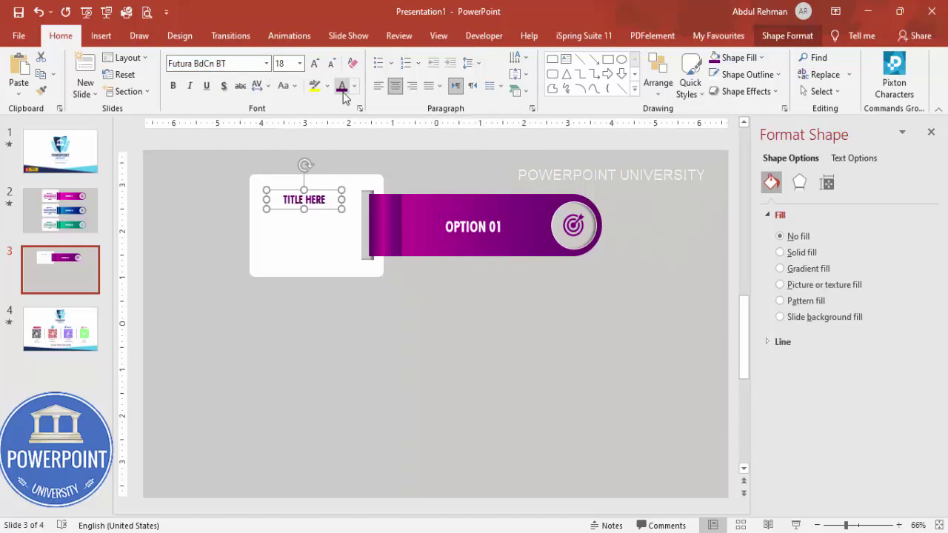
pyautogui.moveTo(321, 191); pyautogui.dragTo(328, 191)
pyautogui.click(371, 308)
pyautogui.click(101, 36)
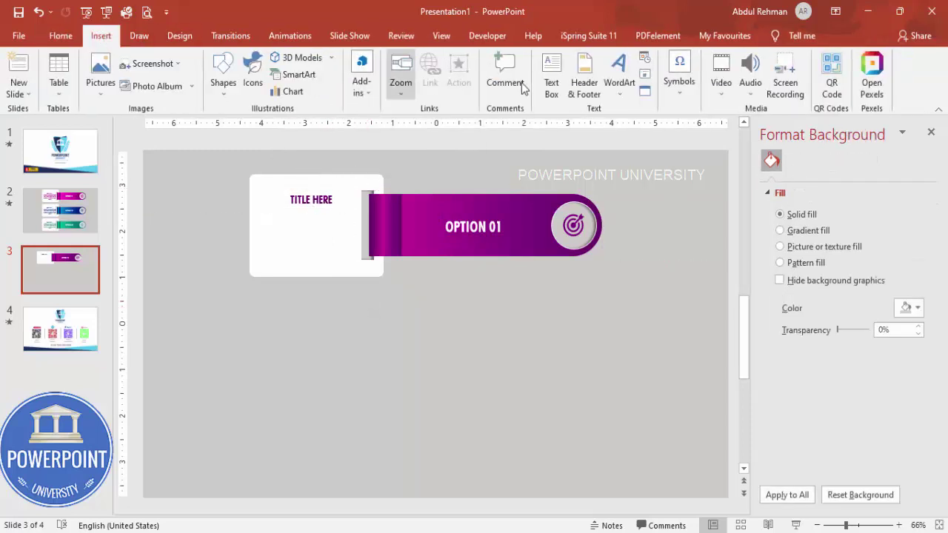
# Add a text box below the title with =lorem() placeholder text, trimmed to its first sentences.
pyautogui.click(549, 68)
pyautogui.moveTo(268, 224); pyautogui.dragTo(371, 326)
pyautogui.write('=lorem')
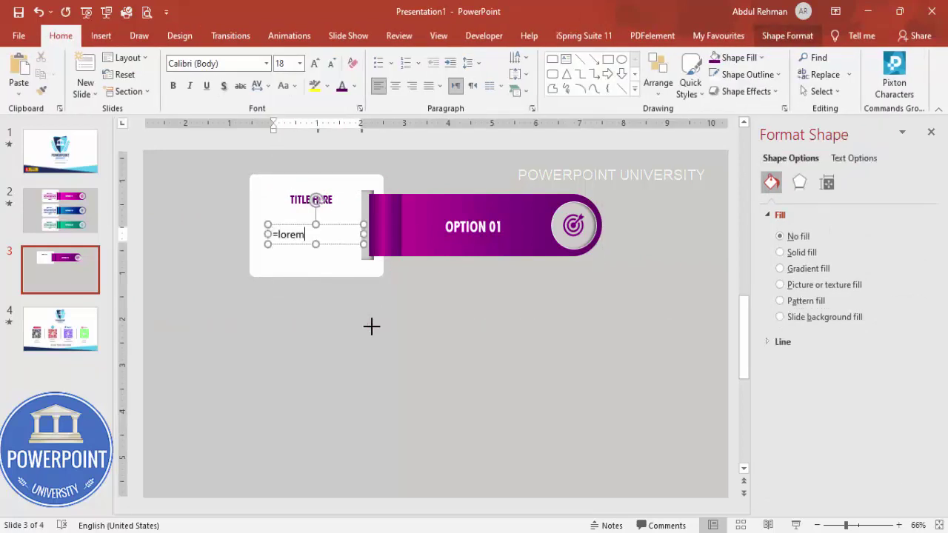
pyautogui.write('()')
pyautogui.press('Return')
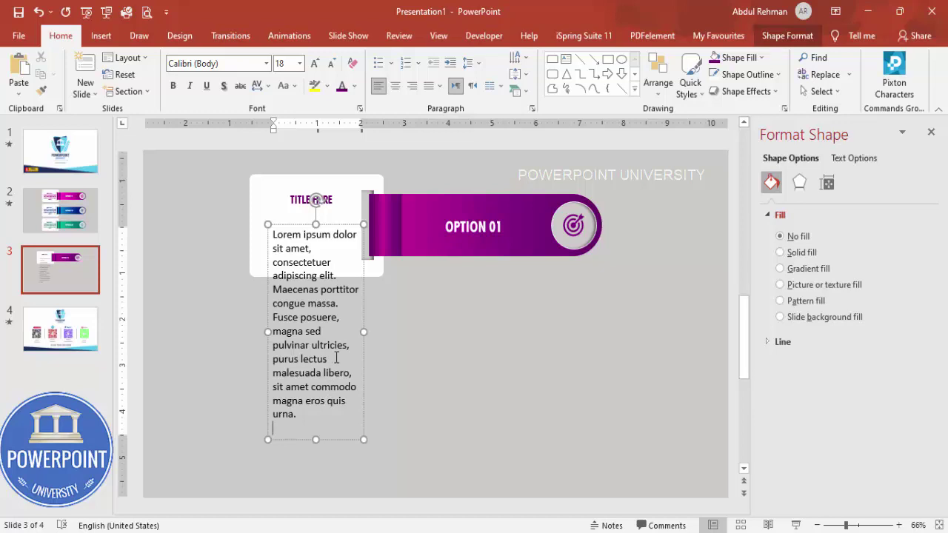
pyautogui.moveTo(276, 317); pyautogui.dragTo(475, 501)
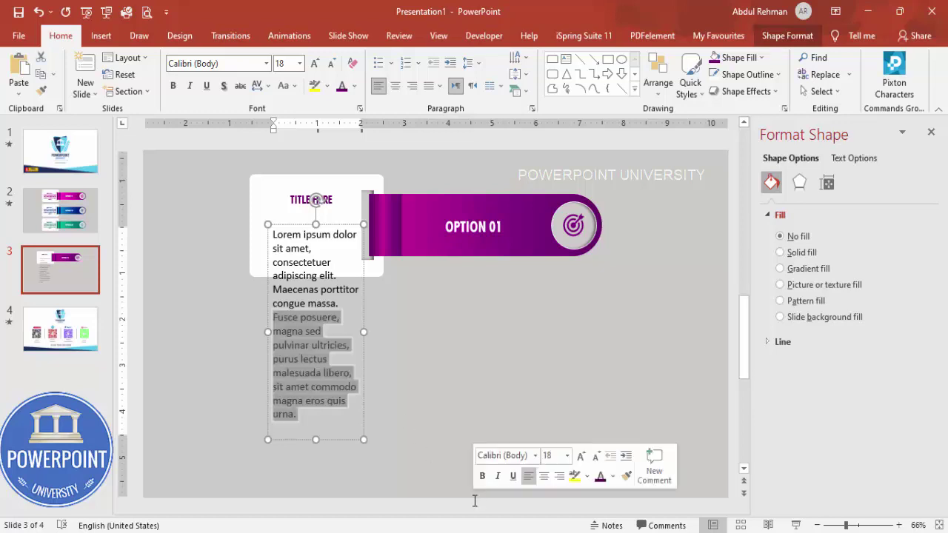
pyautogui.press('Delete')
# Centre the body text, colour it magenta, shrink it to 12 pt and move it under the title.
pyautogui.click(295, 226)
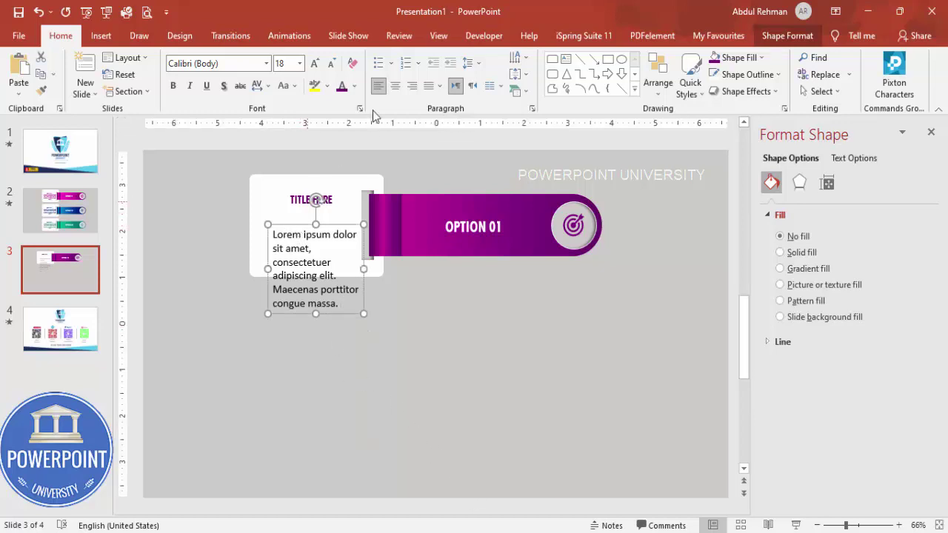
pyautogui.click(395, 86)
pyautogui.click(354, 87)
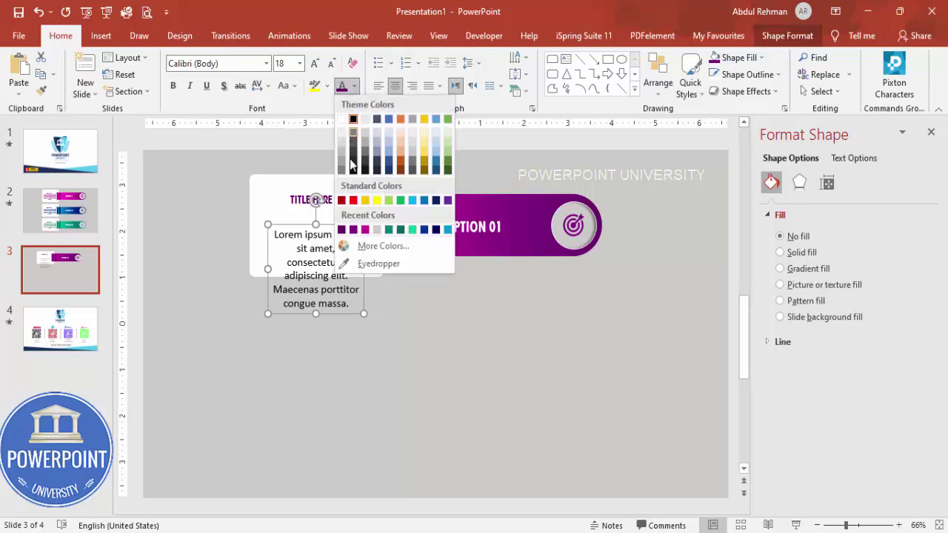
pyautogui.click(346, 221)
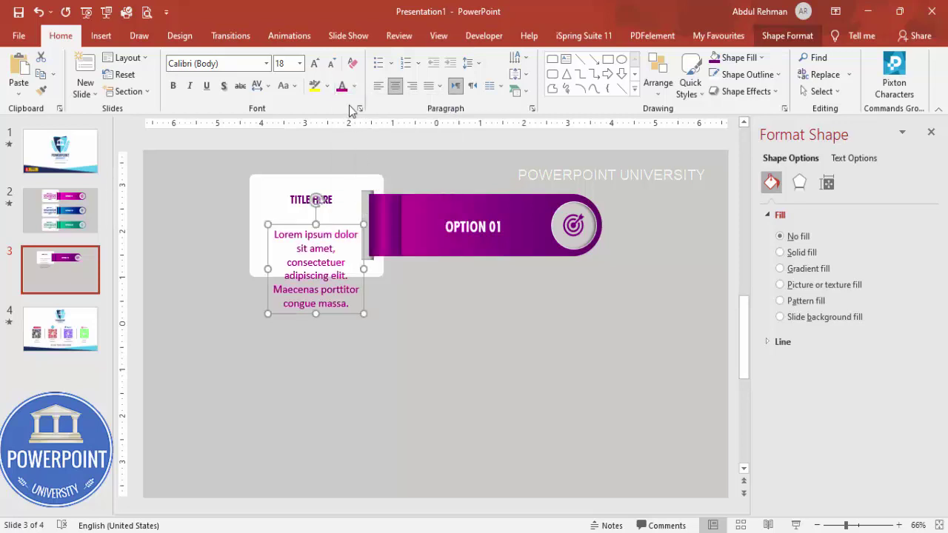
pyautogui.click(331, 63)
pyautogui.click(331, 63)
pyautogui.click(331, 63)
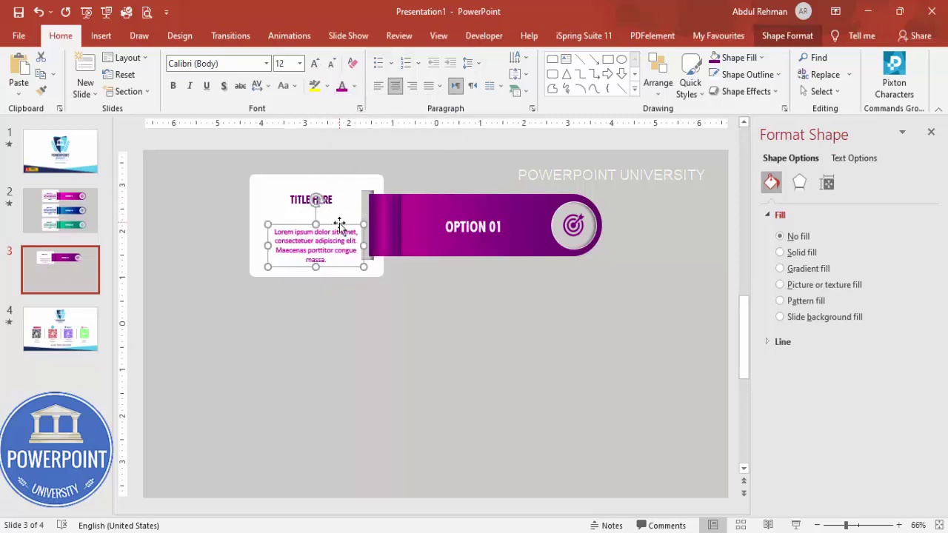
pyautogui.moveTo(338, 219); pyautogui.dragTo(329, 195)
pyautogui.click(330, 196)
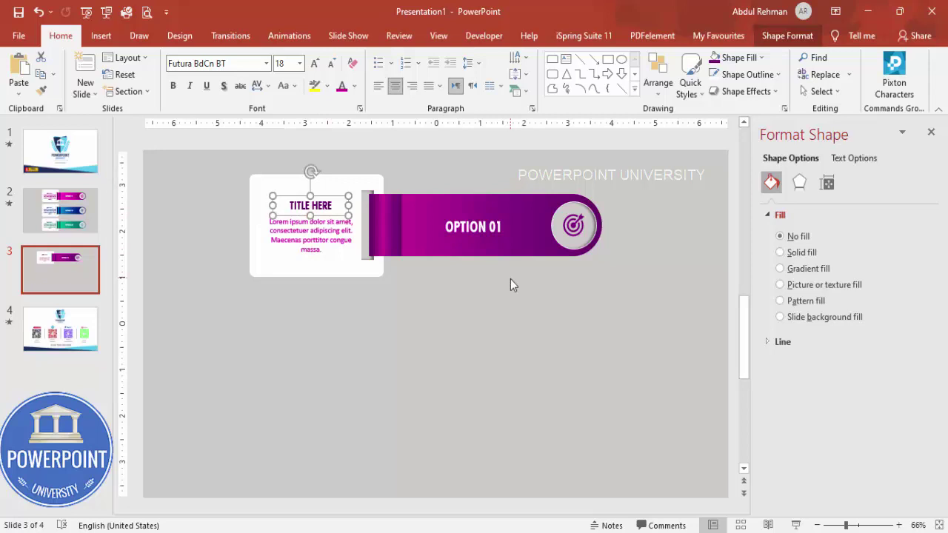
# Group the OPTION 01 text, purple banner, target icon and its circle.
pyautogui.click(507, 280)
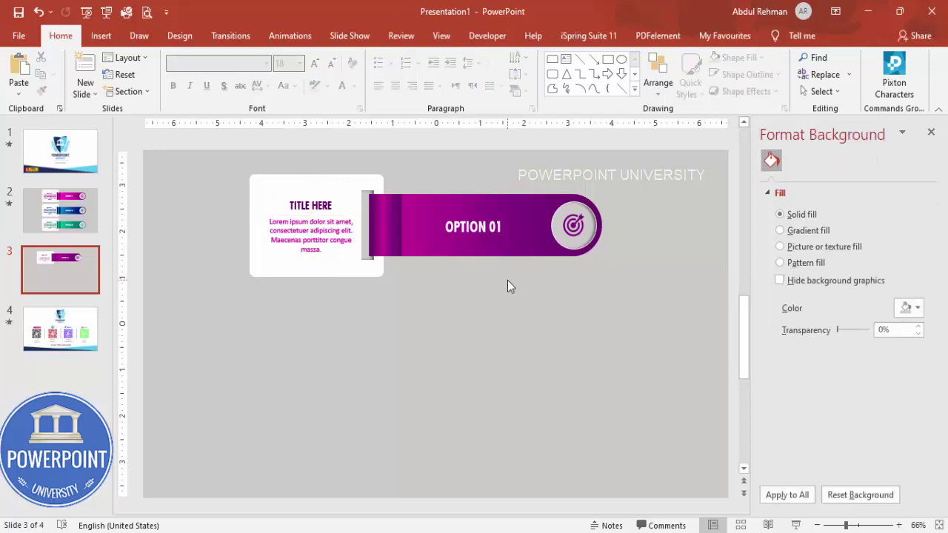
pyautogui.click(483, 228)
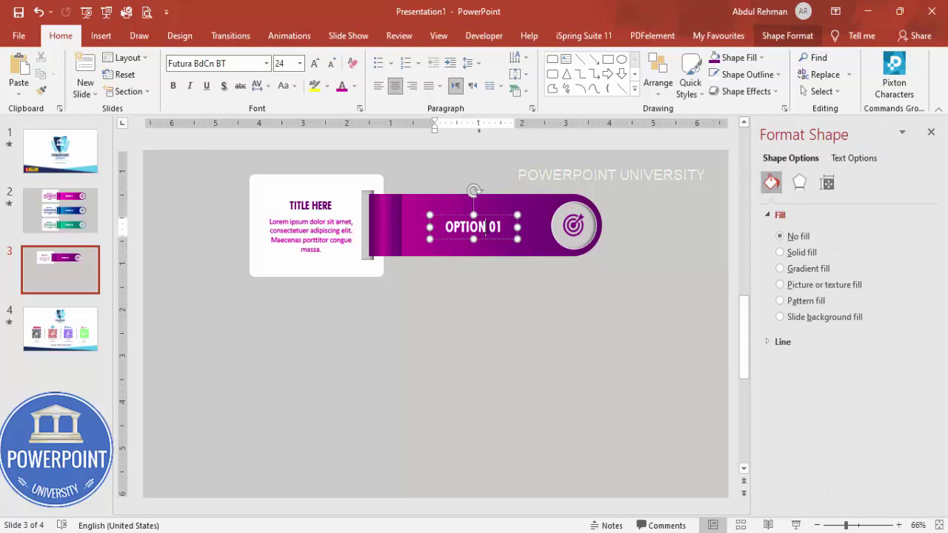
pyautogui.keyDown('shift'); pyautogui.click(496, 205); pyautogui.keyUp('shift')
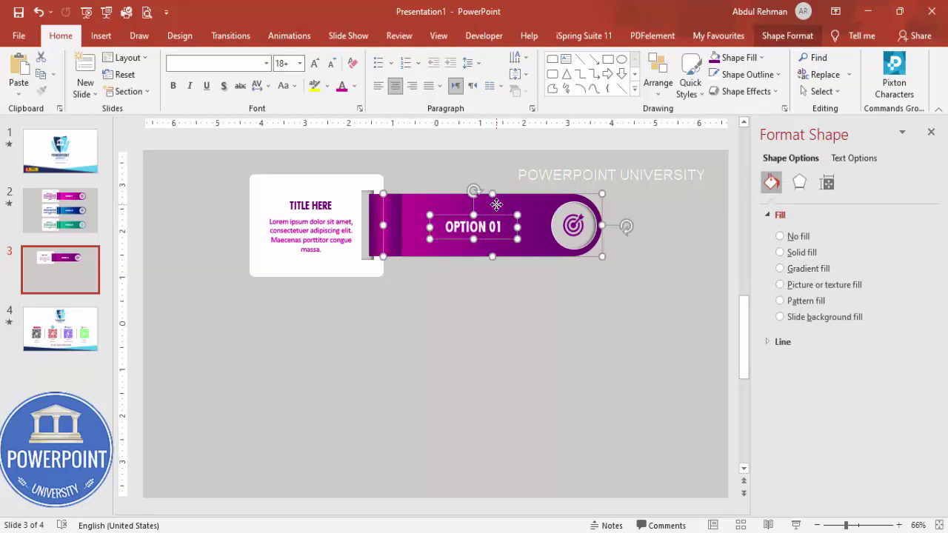
pyautogui.keyDown('shift'); pyautogui.click(587, 204); pyautogui.keyUp('shift')
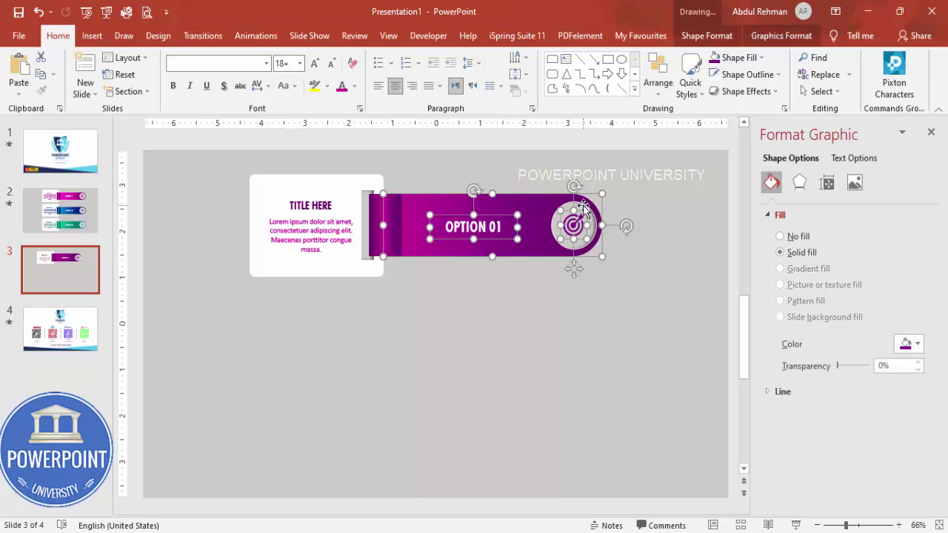
pyautogui.keyDown('shift'); pyautogui.click(584, 208); pyautogui.keyUp('shift')
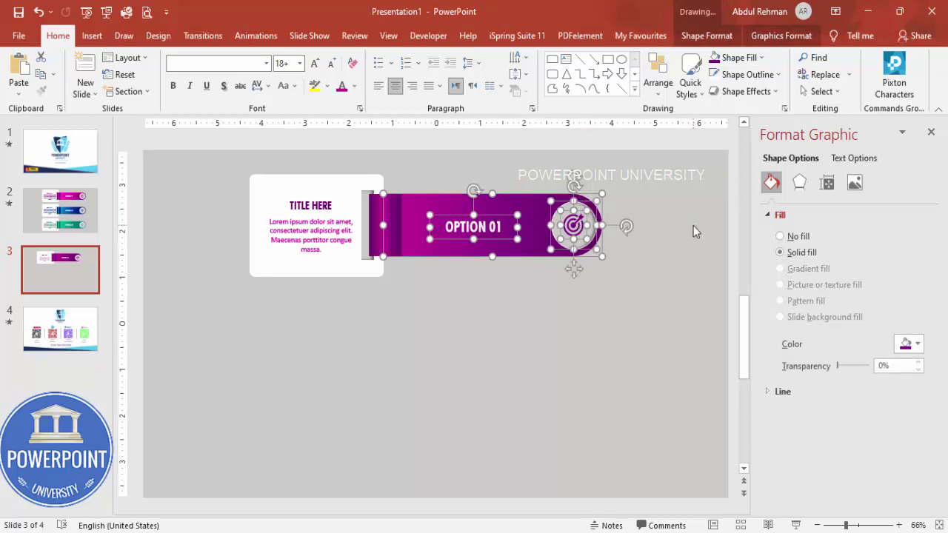
pyautogui.hotkey('ctrl', 'g')
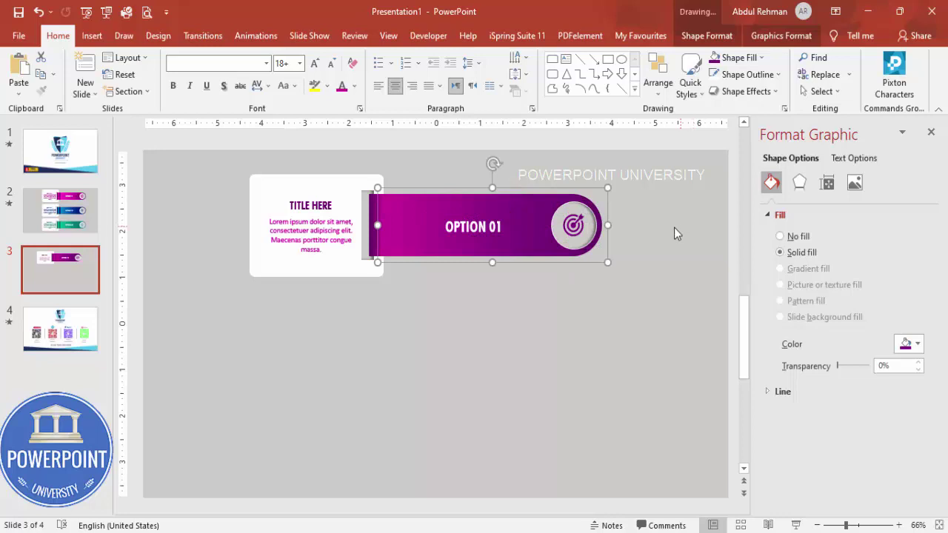
# Send the OPTION 01 group to the back of the stacking order.
pyautogui.click(783, 37)
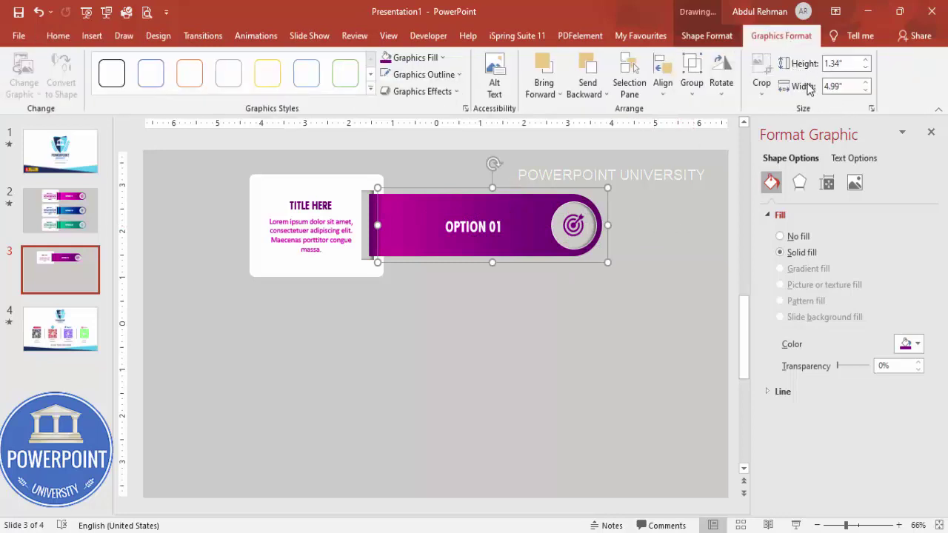
pyautogui.click(606, 94)
pyautogui.click(616, 126)
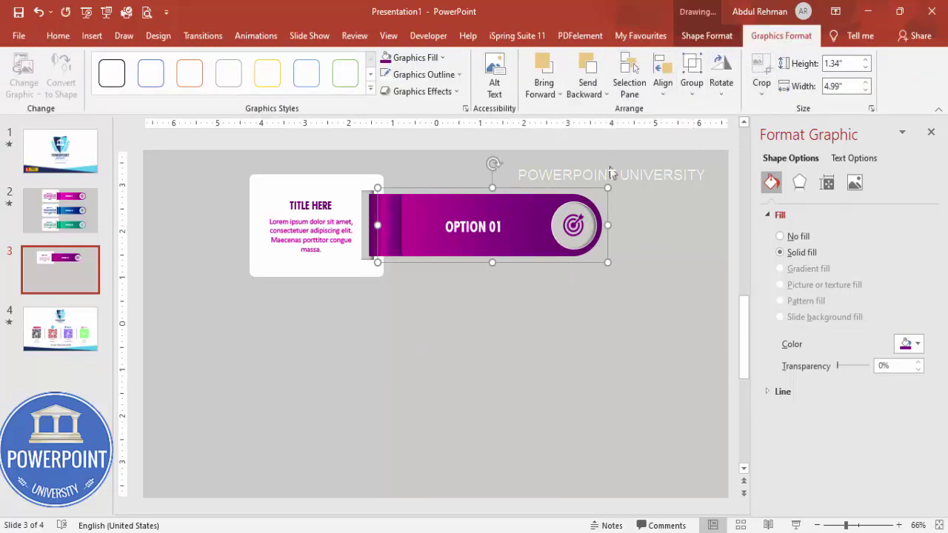
pyautogui.click(615, 210)
pyautogui.click(386, 216)
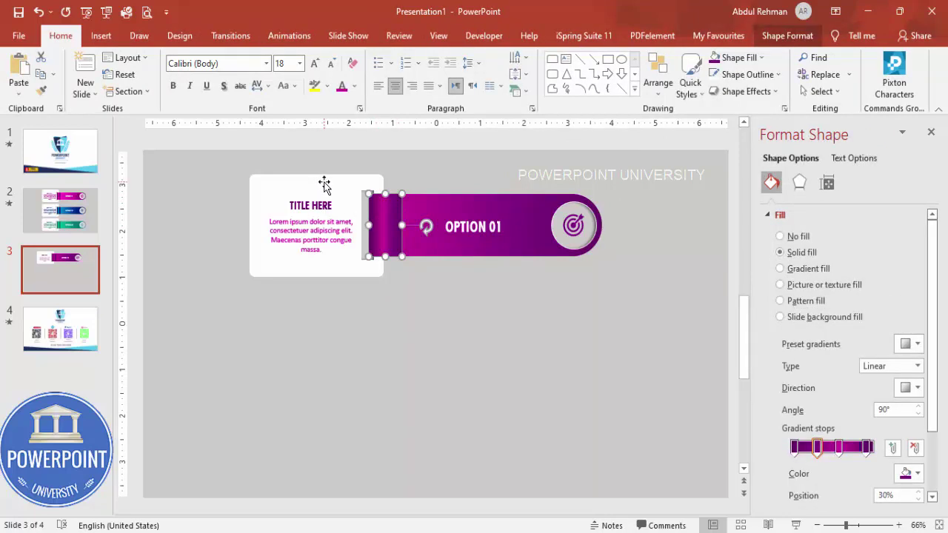
# Group the white card, its edge strip, the TITLE HERE text and the body text.
pyautogui.click(324, 185)
pyautogui.keyDown('shift'); pyautogui.click(363, 196); pyautogui.keyUp('shift')
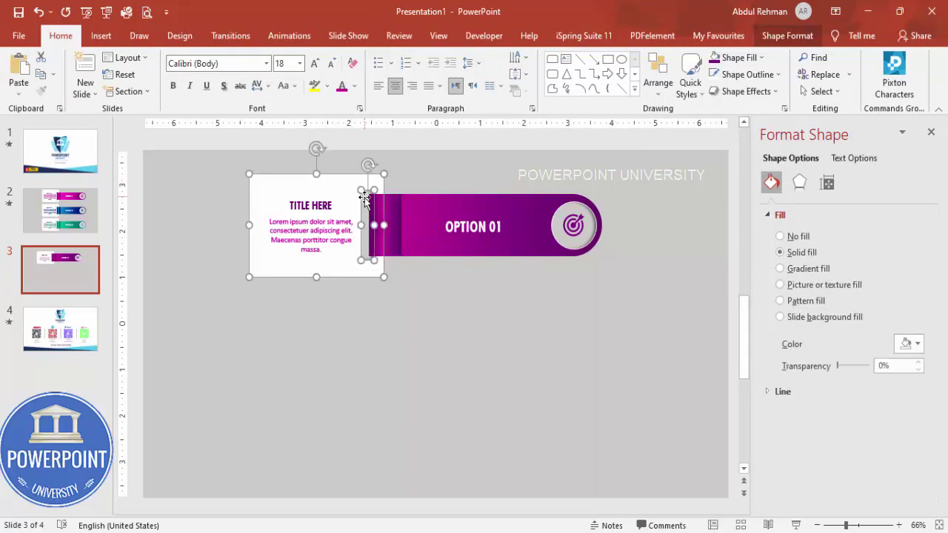
pyautogui.keyDown('shift'); pyautogui.click(320, 201); pyautogui.keyUp('shift')
pyautogui.keyDown('shift'); pyautogui.click(319, 236); pyautogui.keyUp('shift')
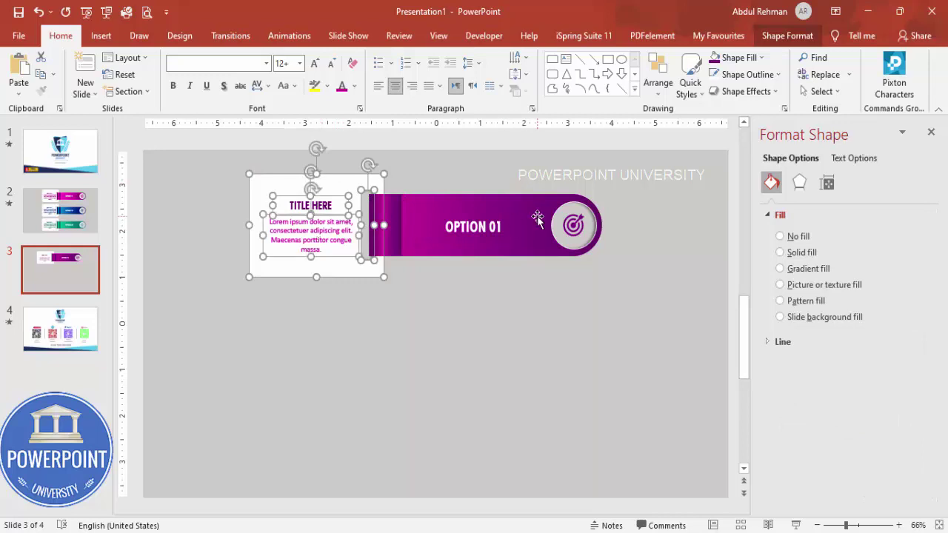
pyautogui.hotkey('ctrl', 'g')
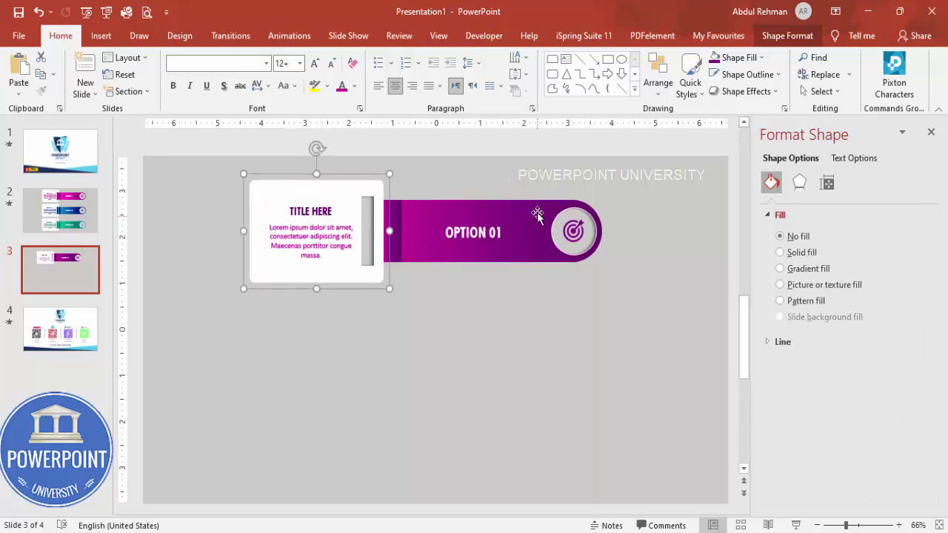
# Send the card group to the back and close the Format Background panel.
pyautogui.click(756, 39)
pyautogui.click(753, 74)
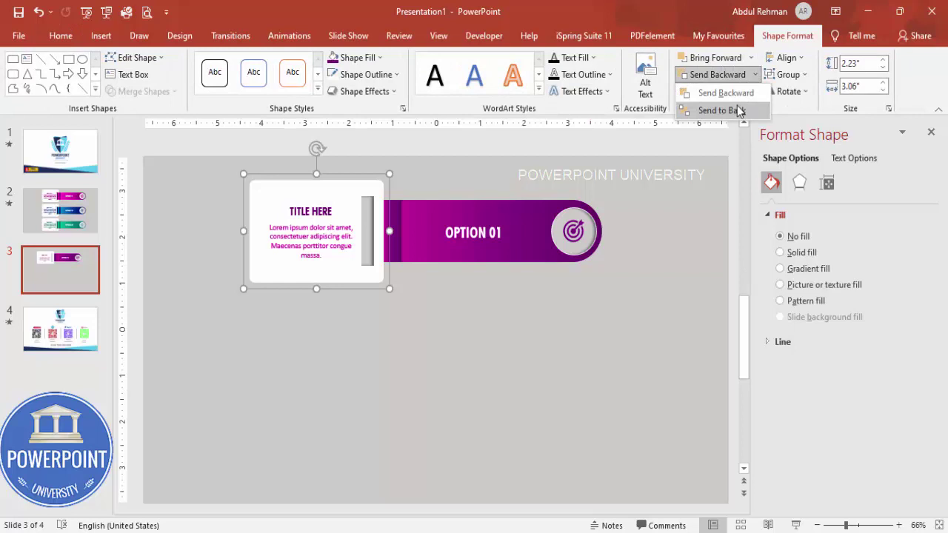
pyautogui.click(739, 110)
pyautogui.click(653, 195)
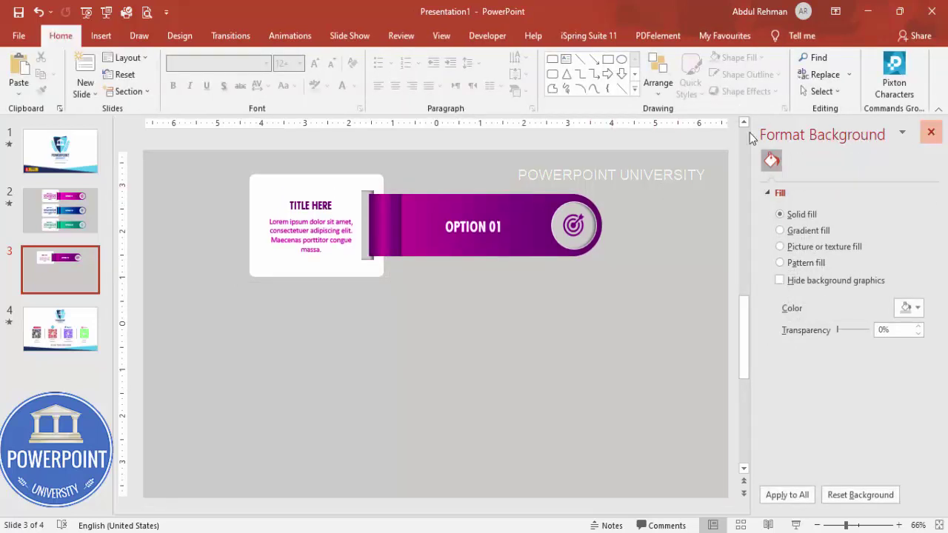
pyautogui.click(932, 133)
# With the Animation Pane shown, give the card group a Stretch entrance coming from the right.
pyautogui.click(278, 41)
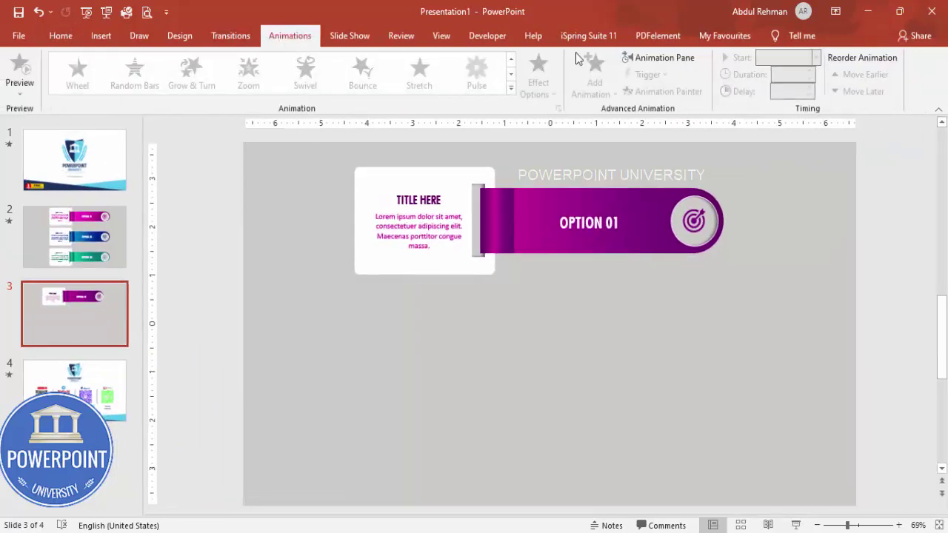
pyautogui.click(657, 58)
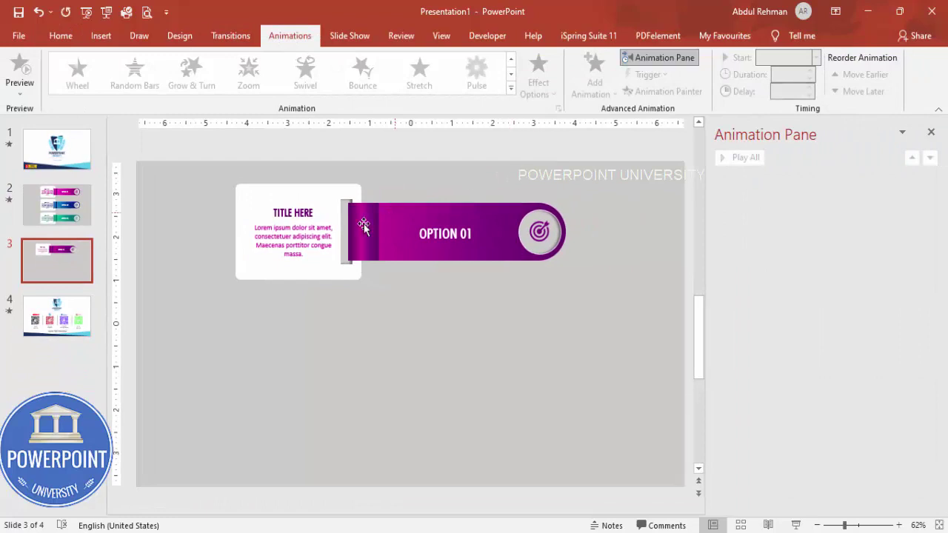
pyautogui.click(329, 193)
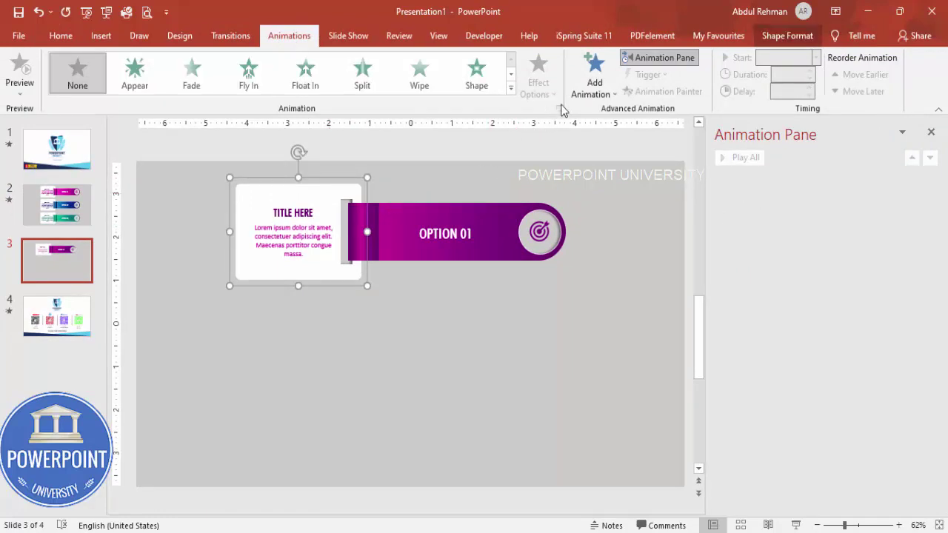
pyautogui.click(595, 80)
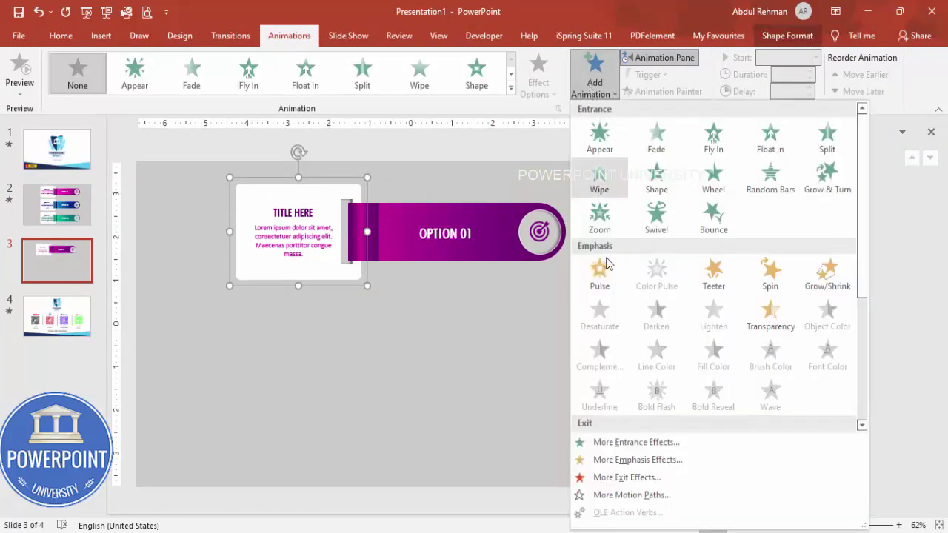
pyautogui.click(624, 442)
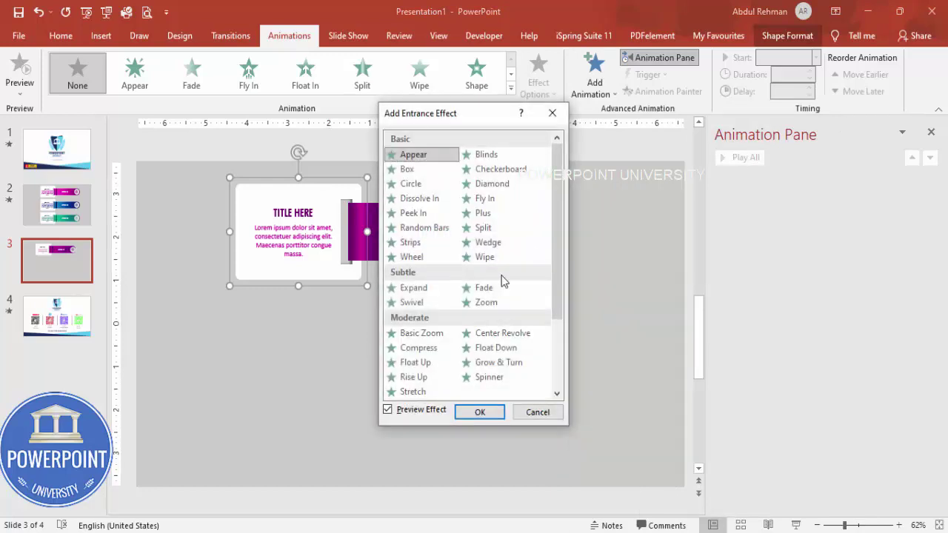
pyautogui.click(427, 394)
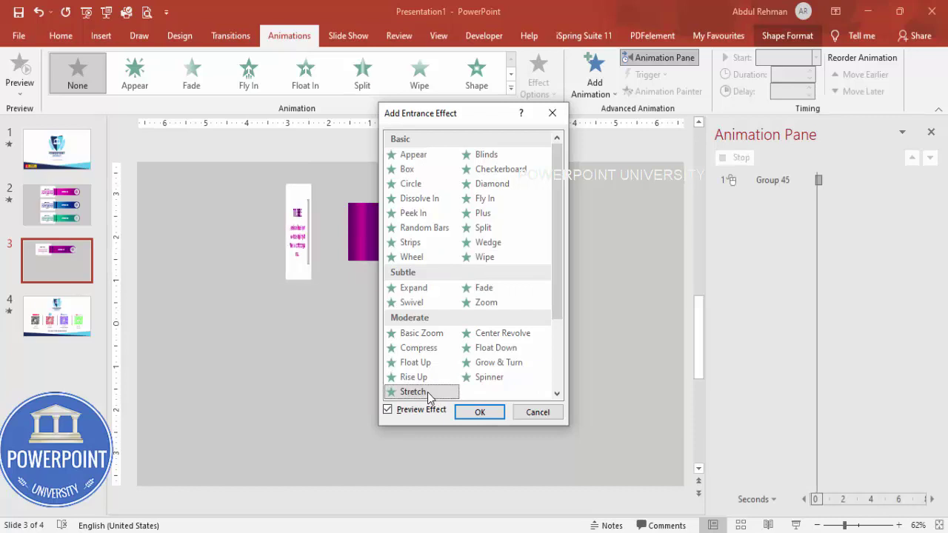
pyautogui.click(462, 412)
pyautogui.click(543, 100)
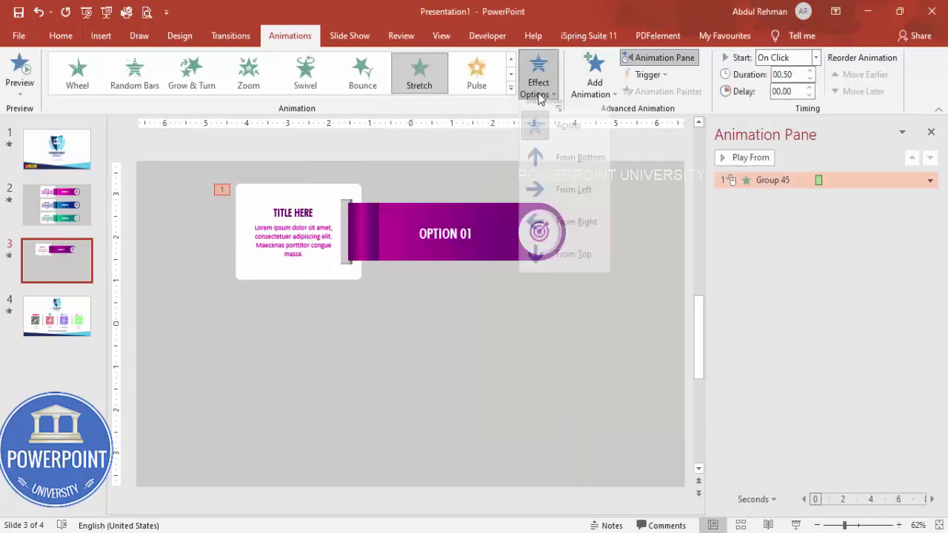
pyautogui.click(575, 232)
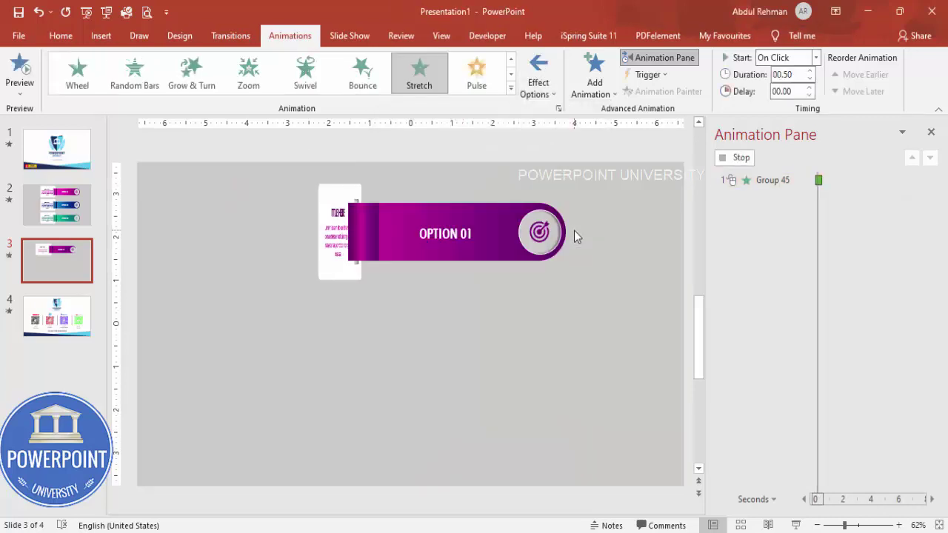
pyautogui.click(368, 217)
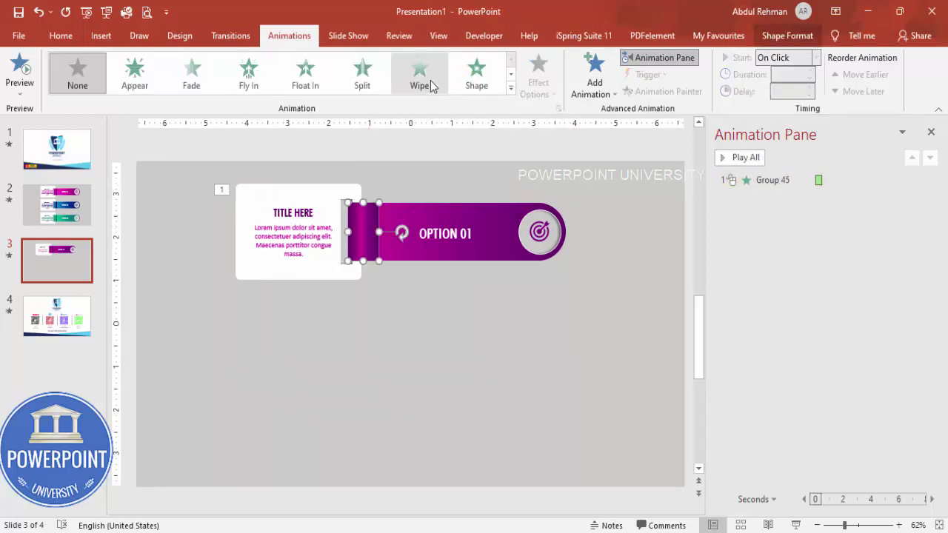
# Give the fold strip a Wipe entrance from the right, starting After Previous.
pyautogui.click(429, 83)
pyautogui.click(528, 92)
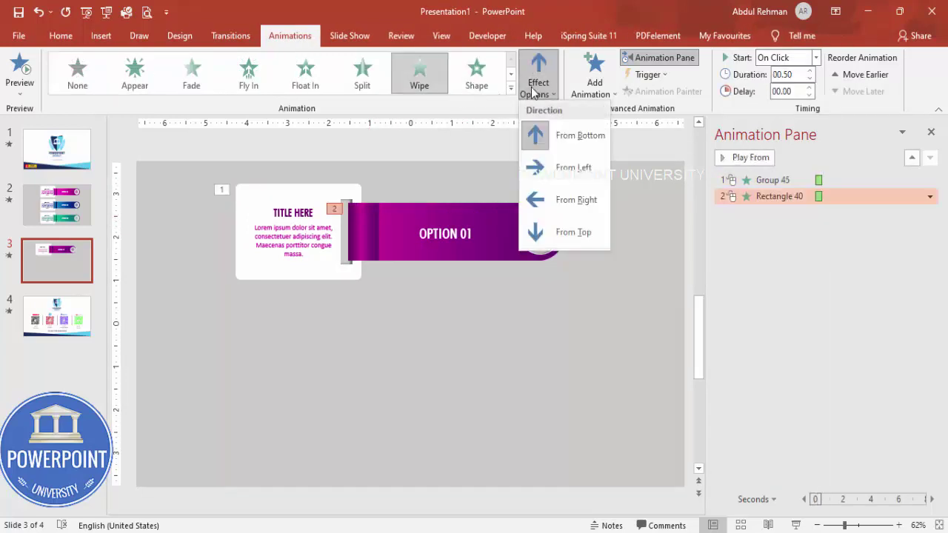
pyautogui.click(571, 203)
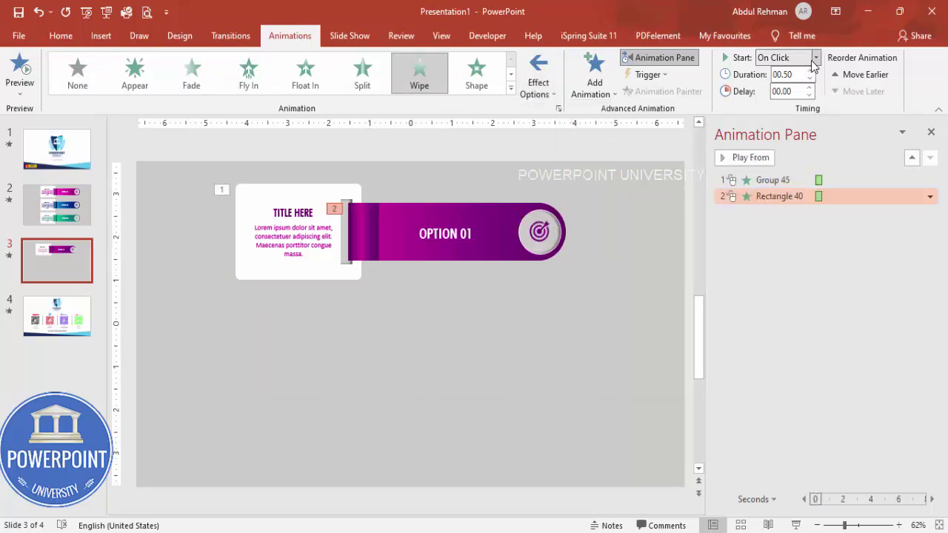
pyautogui.click(813, 57)
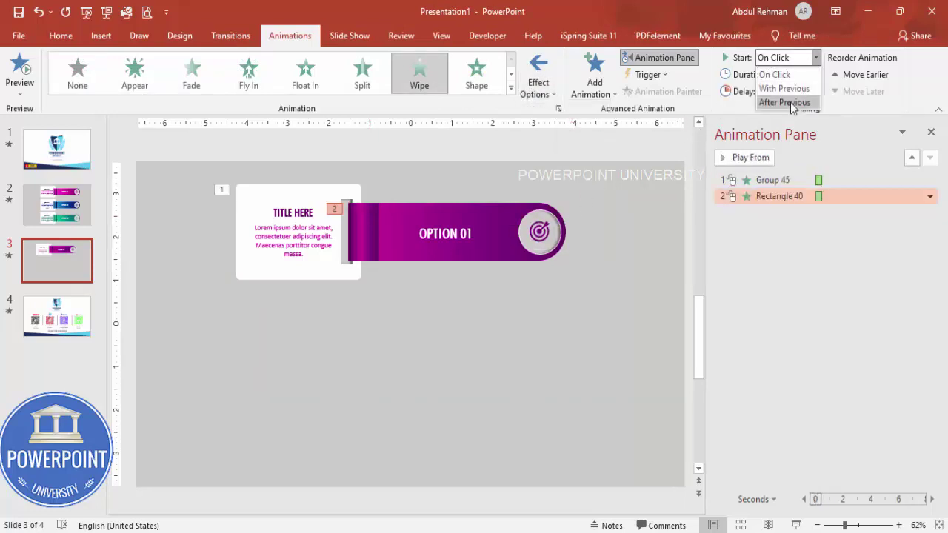
pyautogui.click(789, 102)
pyautogui.click(471, 213)
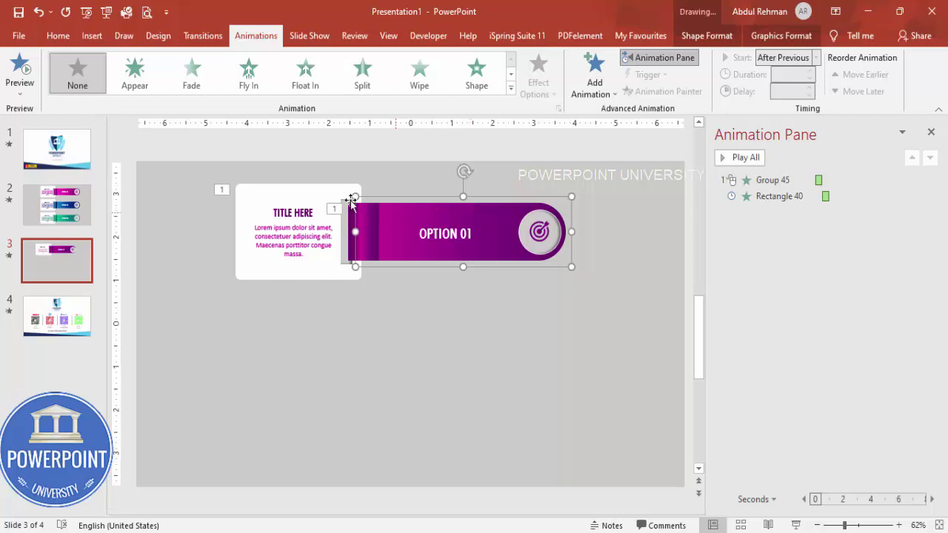
pyautogui.click(293, 195)
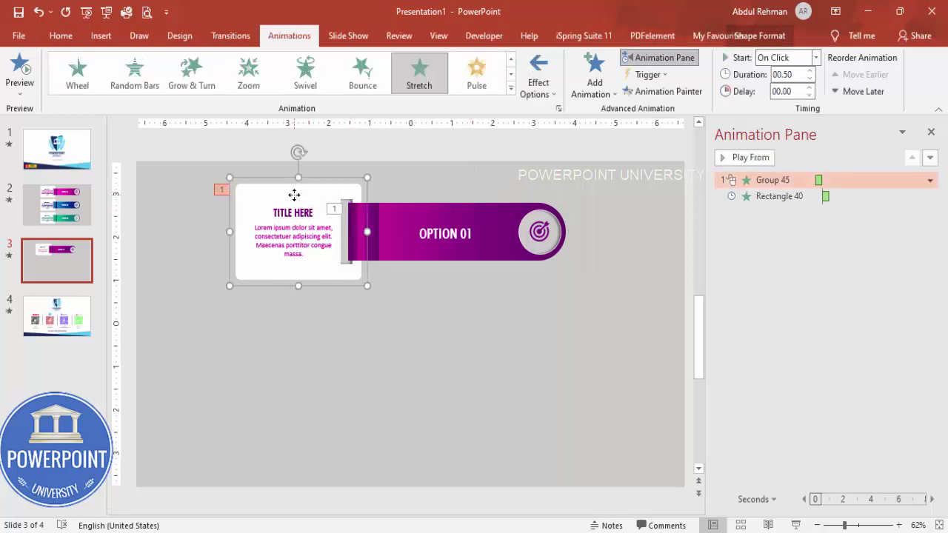
# Paint the card's Stretch onto the OPTION 01 ribbon, From Left, After Previous, then preview all.
pyautogui.click(661, 94)
pyautogui.click(490, 219)
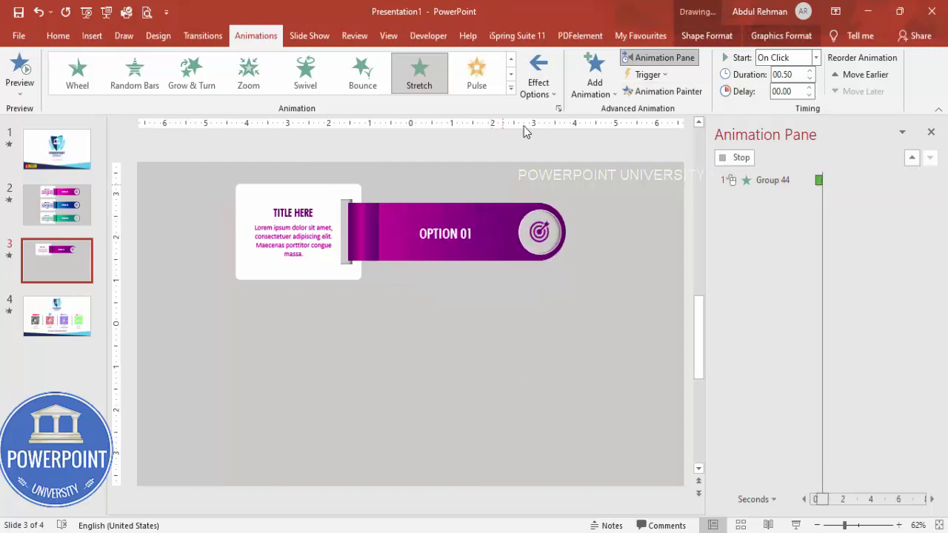
pyautogui.click(546, 99)
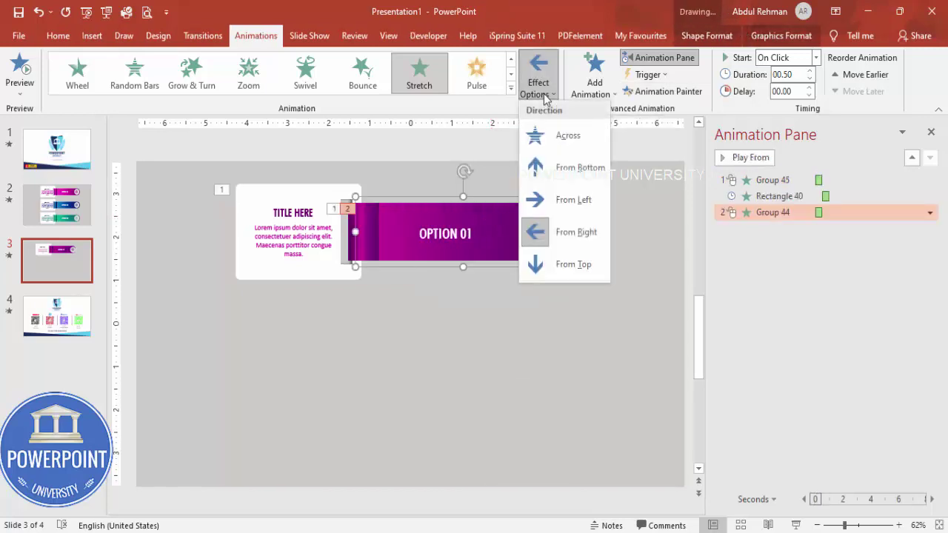
pyautogui.click(574, 200)
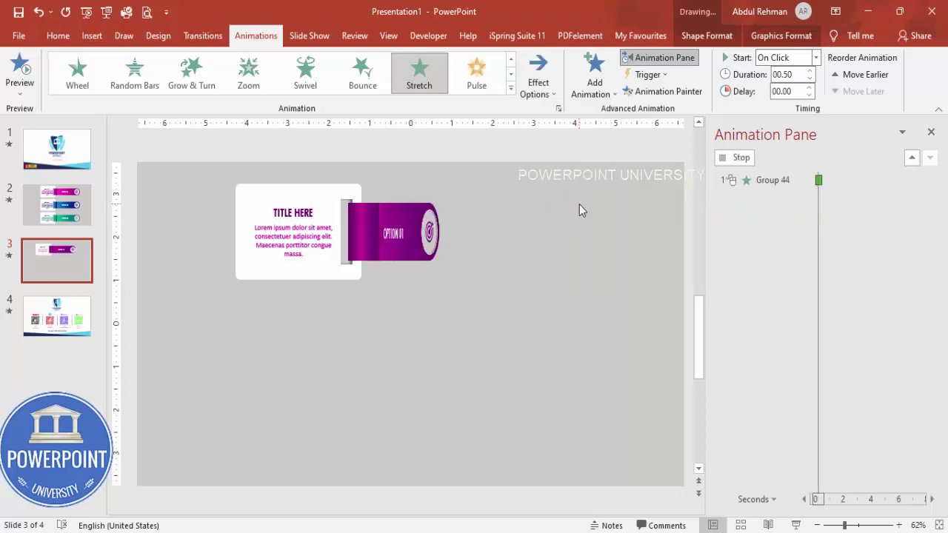
pyautogui.click(817, 59)
pyautogui.click(785, 100)
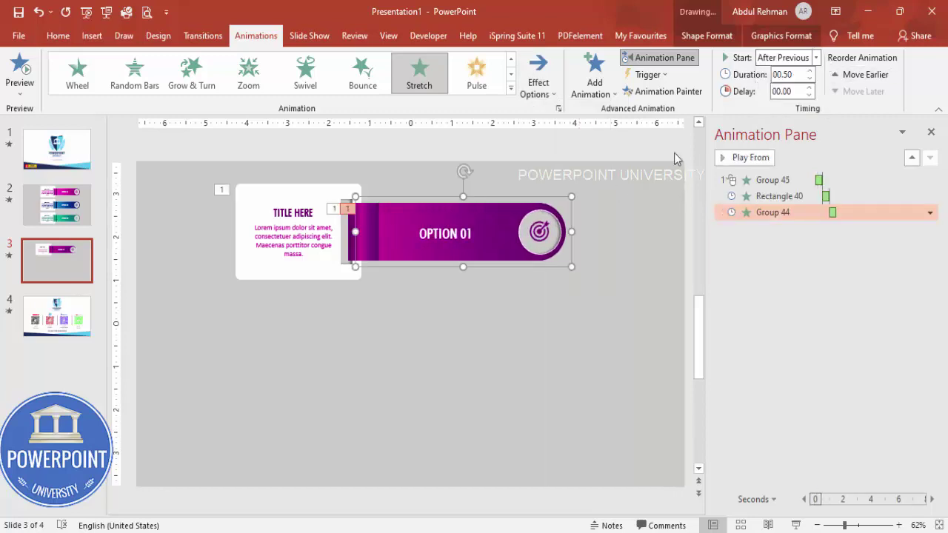
pyautogui.click(630, 149)
pyautogui.click(747, 157)
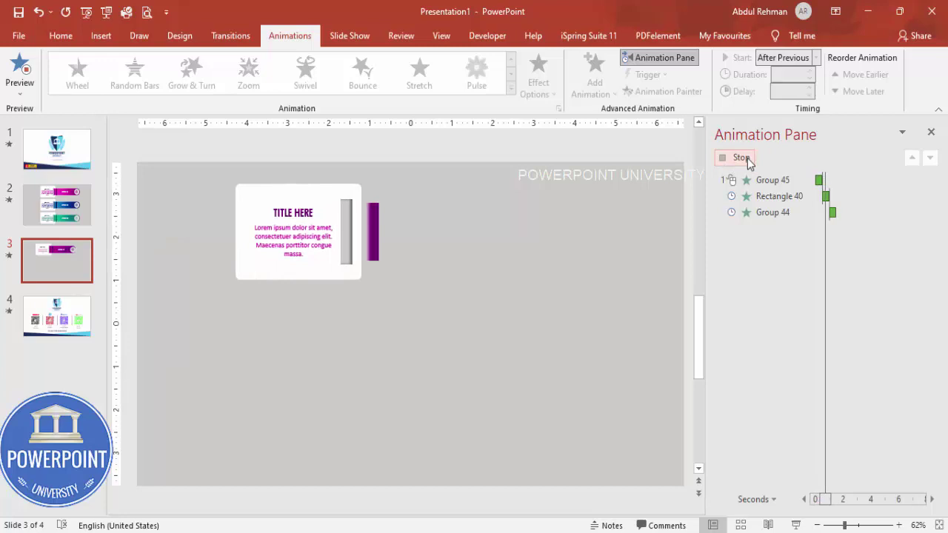